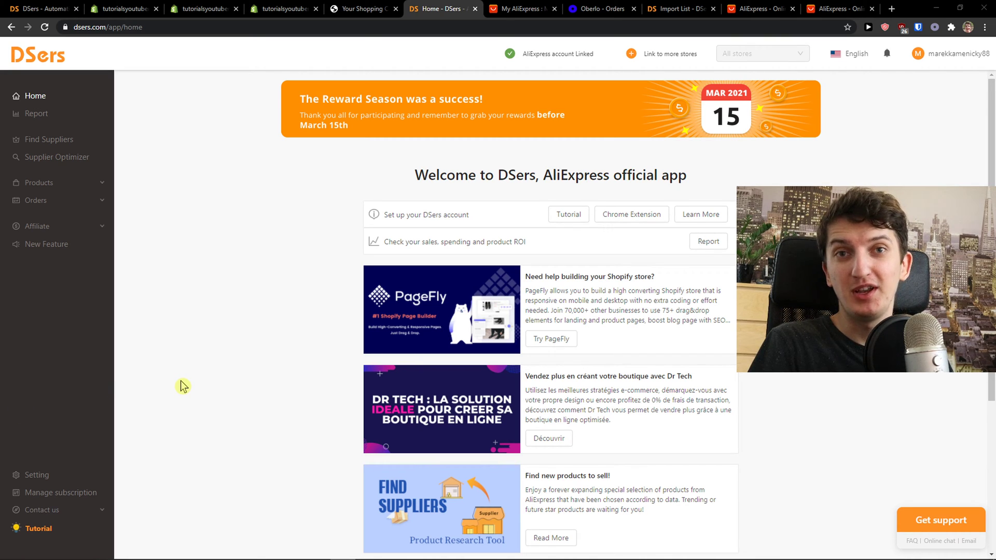
# Step: Scroll through the DSers Home dashboard to review the welcome page and setup resources
pyautogui.scroll(-4, 217, 348)
pyautogui.scroll(4, 217, 340)
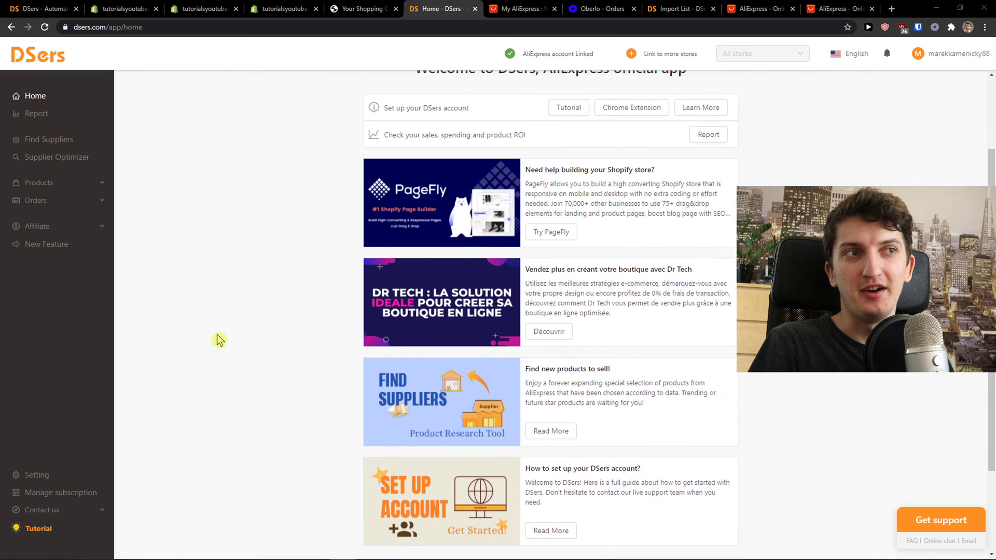
pyautogui.scroll(-2, 202, 291)
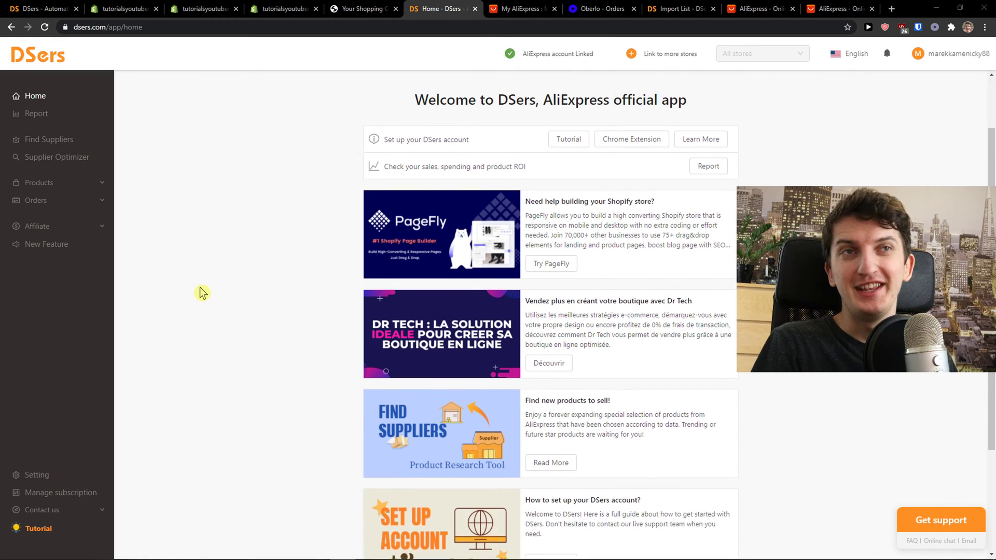
pyautogui.scroll(2, 207, 288)
pyautogui.scroll(-1, 240, 258)
pyautogui.scroll(1, 242, 257)
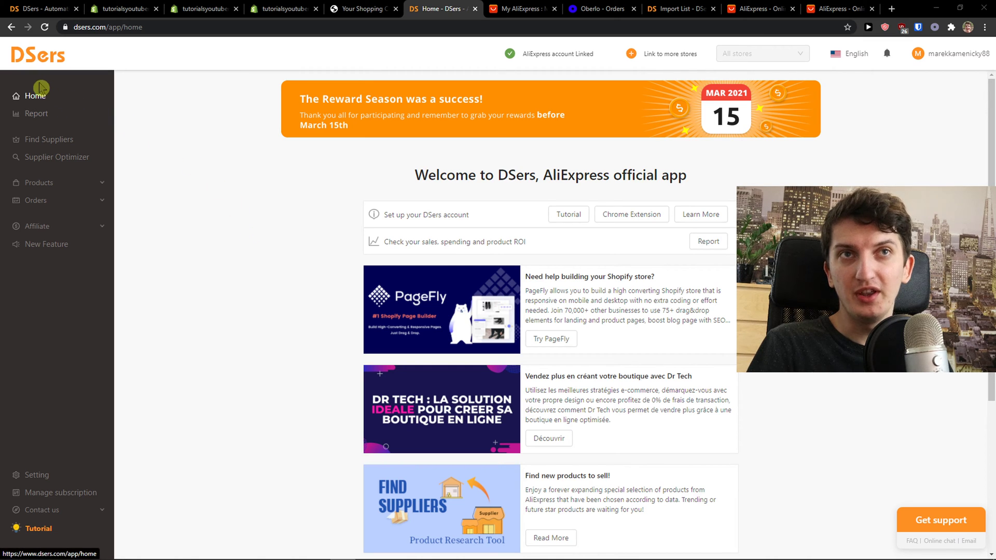
# Step: View the Sales Report, then go through Find Suppliers to the Supplier Optimizer
pyautogui.click(39, 115)
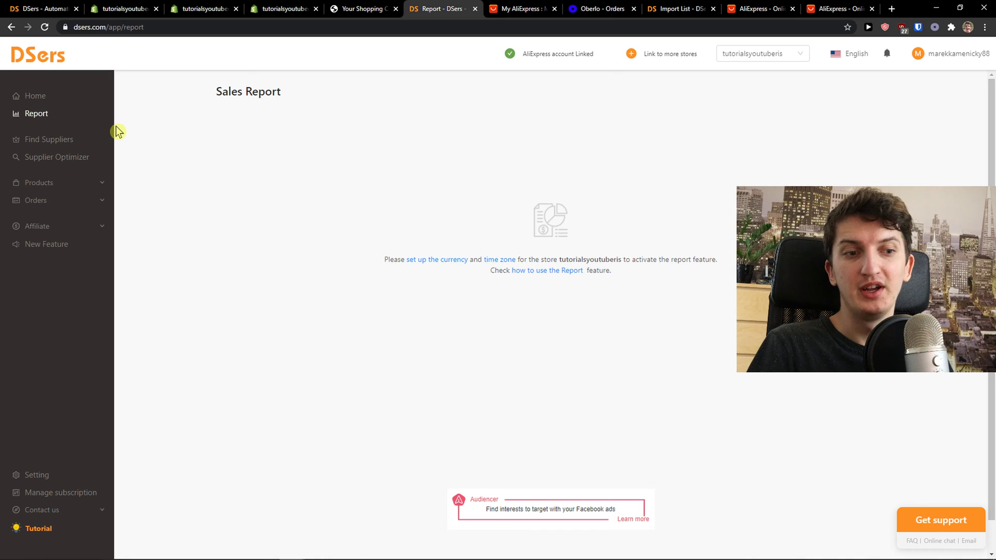
pyautogui.click(54, 144)
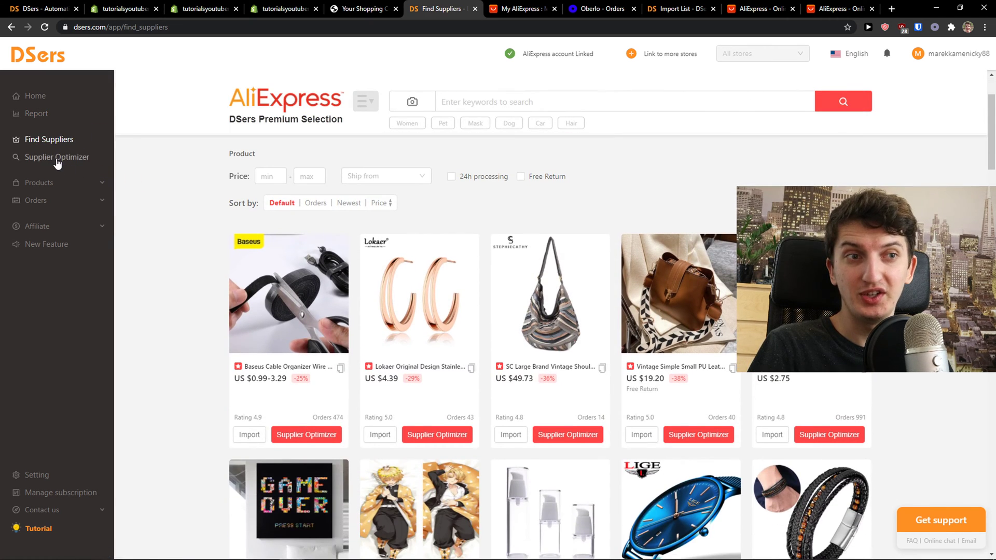
pyautogui.click(56, 161)
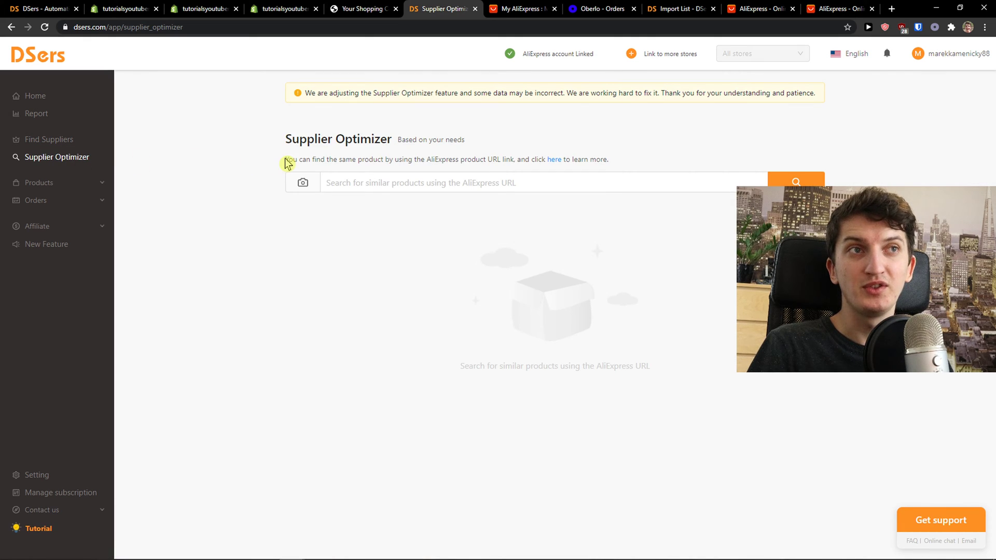
# Step: Highlight the search-by-URL instructions, focus the AliExpress URL field, and expand Products
pyautogui.moveTo(386, 160); pyautogui.dragTo(558, 169)
pyautogui.click(398, 189)
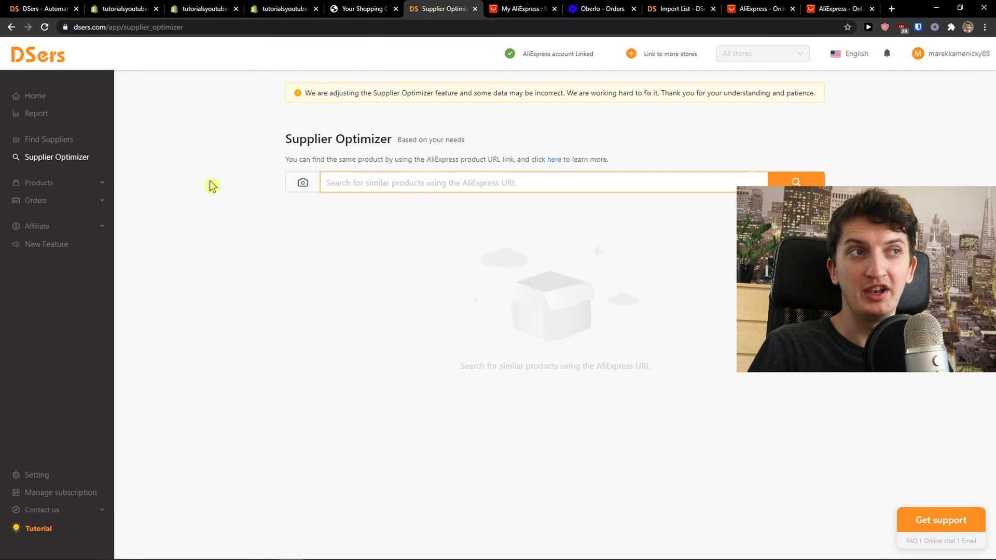
pyautogui.click(73, 186)
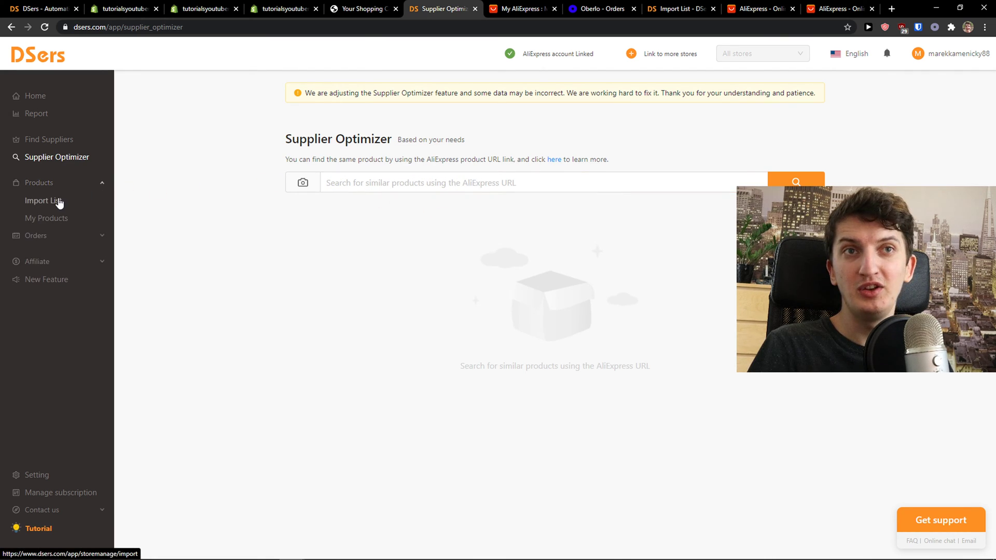
# Step: Open the Import List, then the Open orders page
pyautogui.click(60, 202)
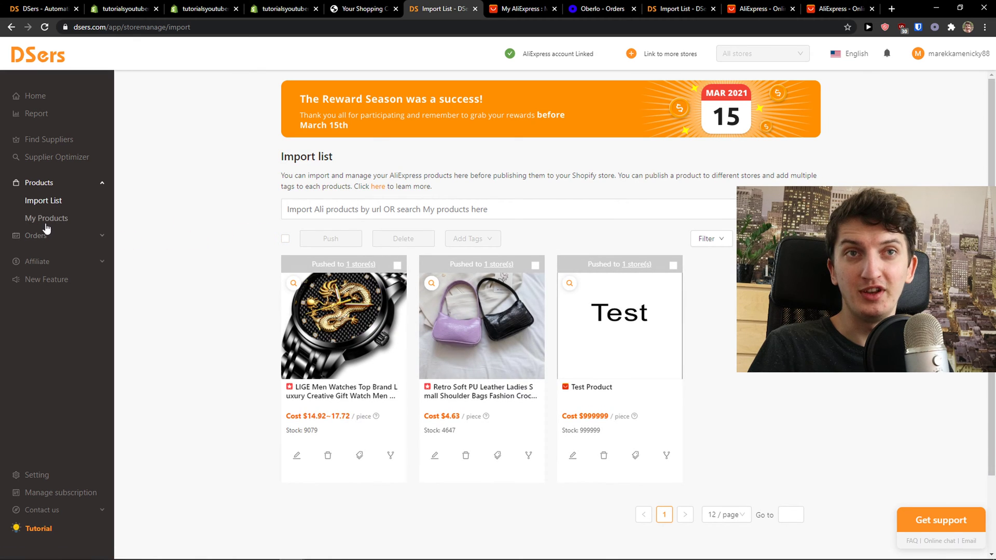
pyautogui.click(82, 237)
pyautogui.click(44, 220)
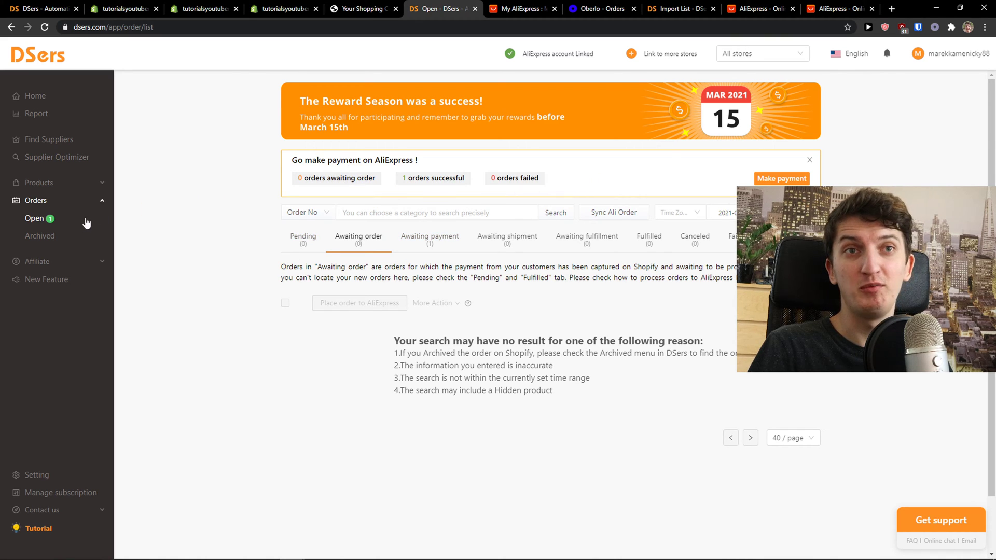
# Step: Browse the Affiliate Reward Season page, then open the New Feature page
pyautogui.click(48, 261)
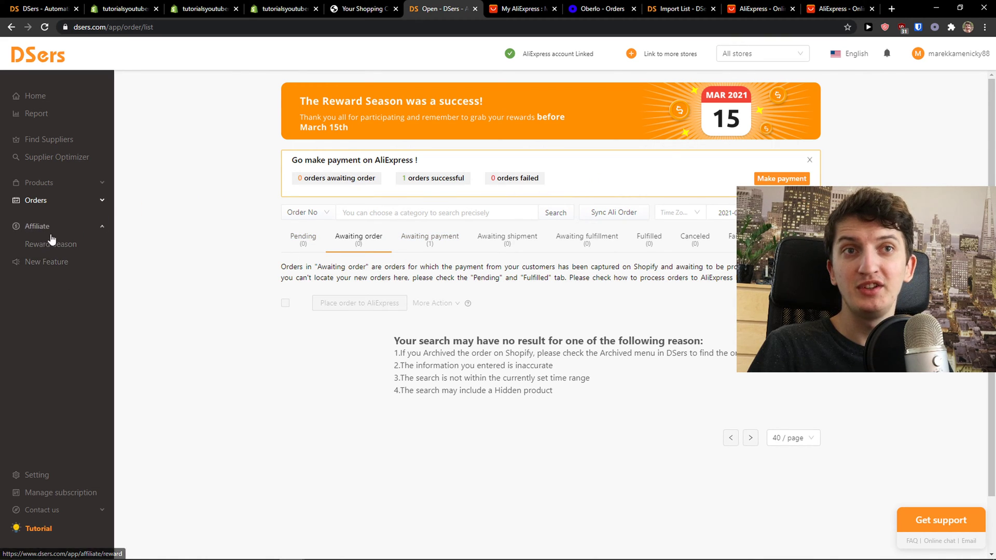
pyautogui.click(46, 244)
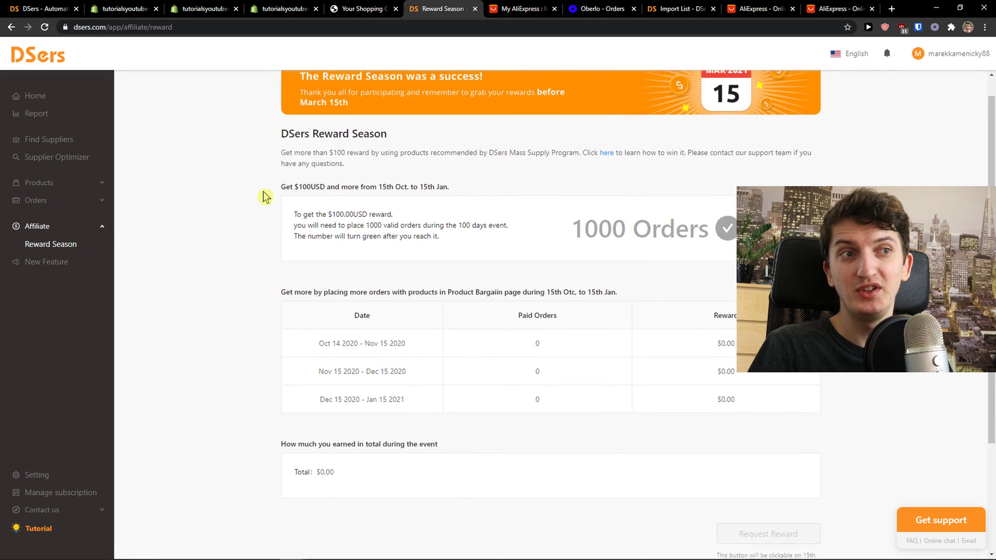
pyautogui.scroll(-3, 254, 195)
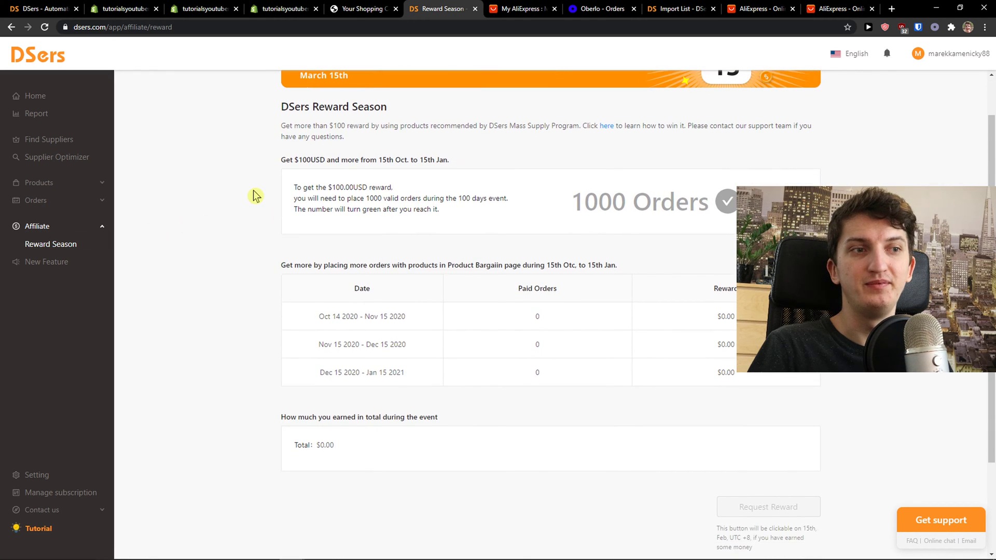
pyautogui.scroll(3, 254, 195)
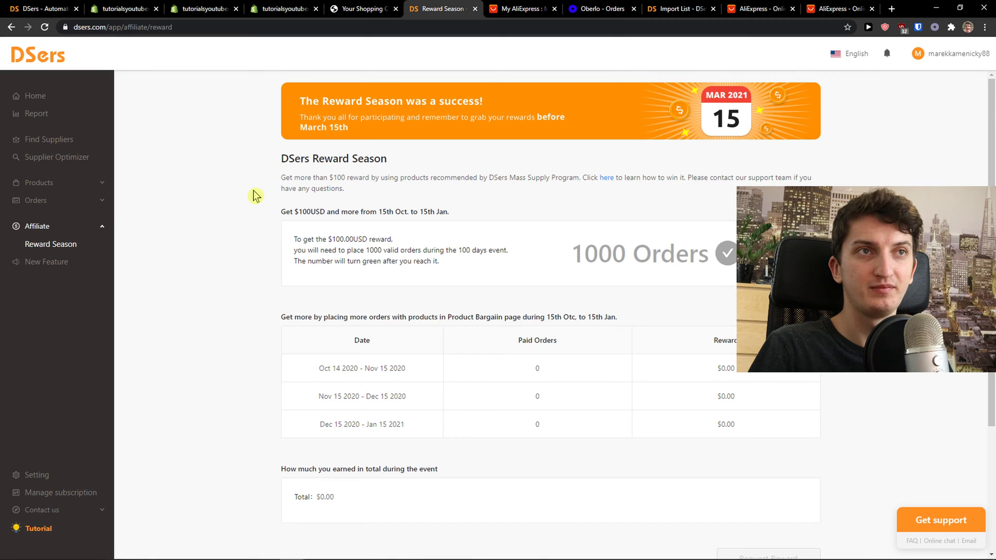
pyautogui.click(57, 267)
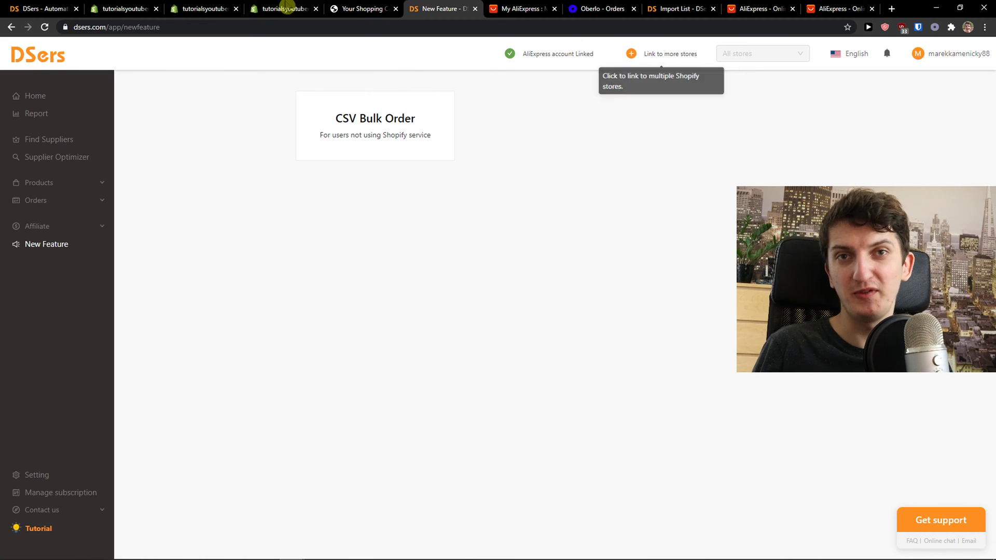
# Step: In the Shopify admin, view the installed apps: DSers, Oberlo, Spocket and Zendrop
pyautogui.click(270, 9)
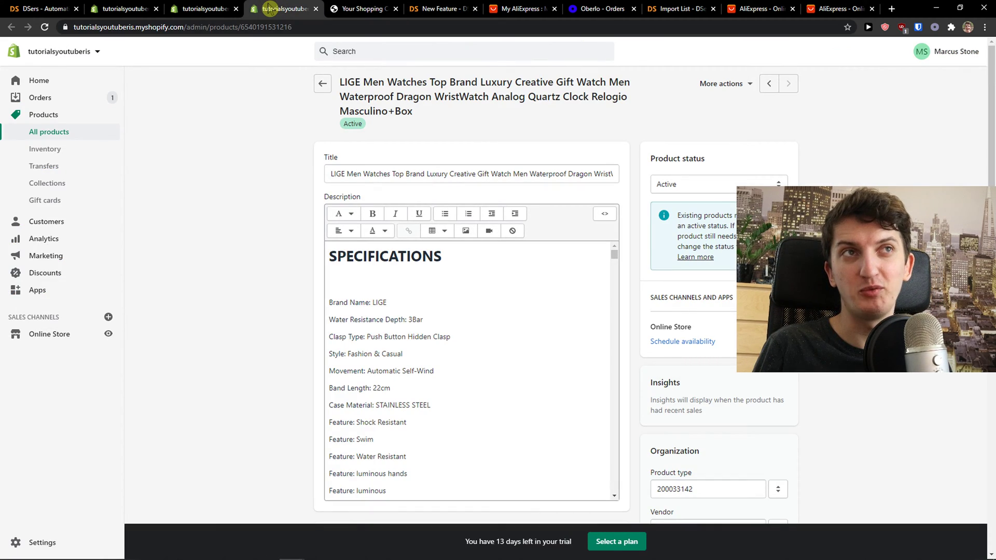
pyautogui.click(38, 291)
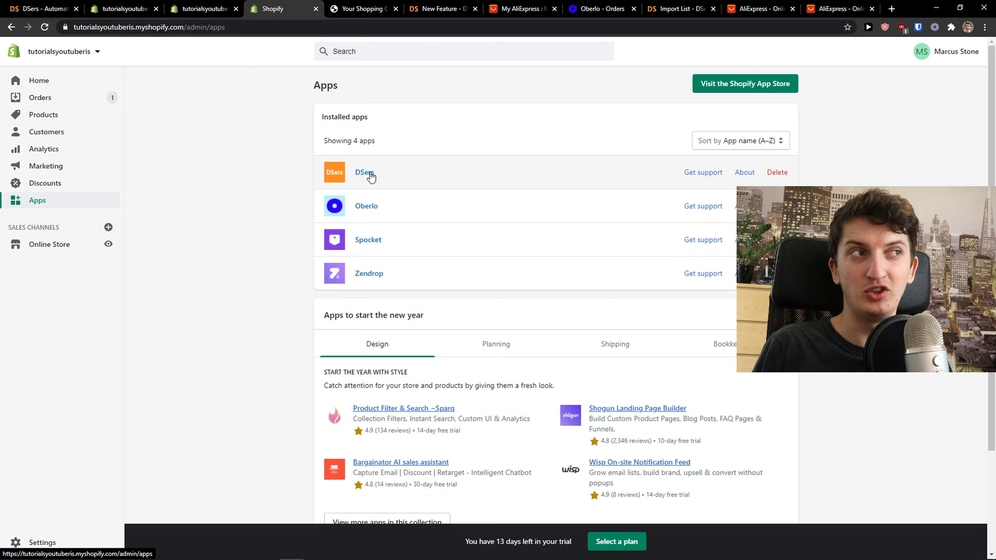
# Step: Search 'dsers extension download' in a new tab and open the extension's Web Store page
pyautogui.click(891, 9)
pyautogui.write('ds')
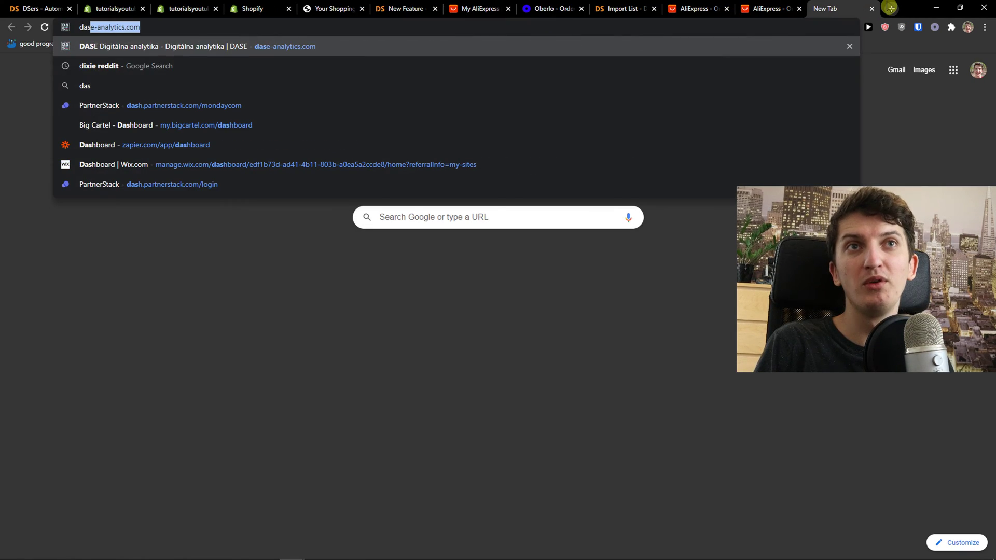
pyautogui.write('ers exten')
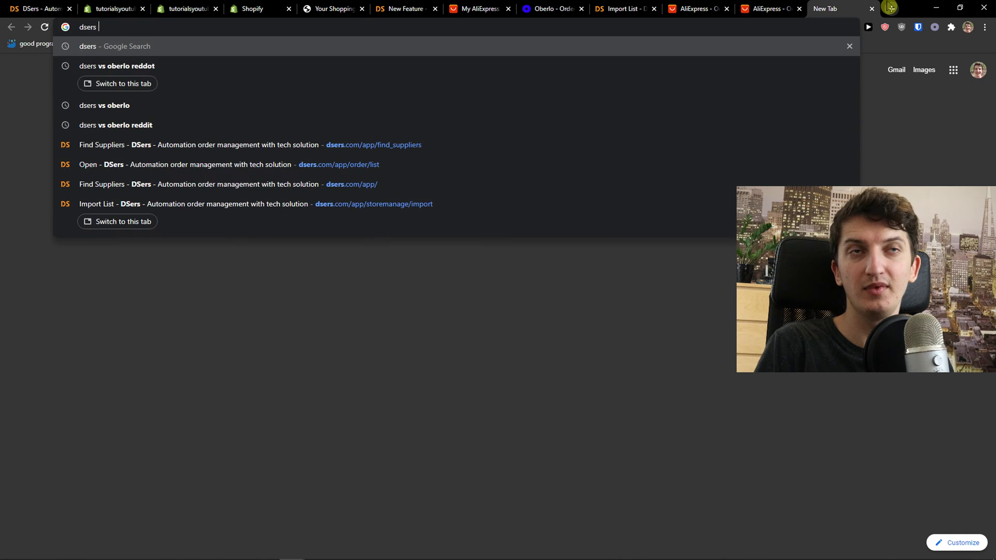
pyautogui.press('Down')
pyautogui.press('Down')
pyautogui.press('Down')
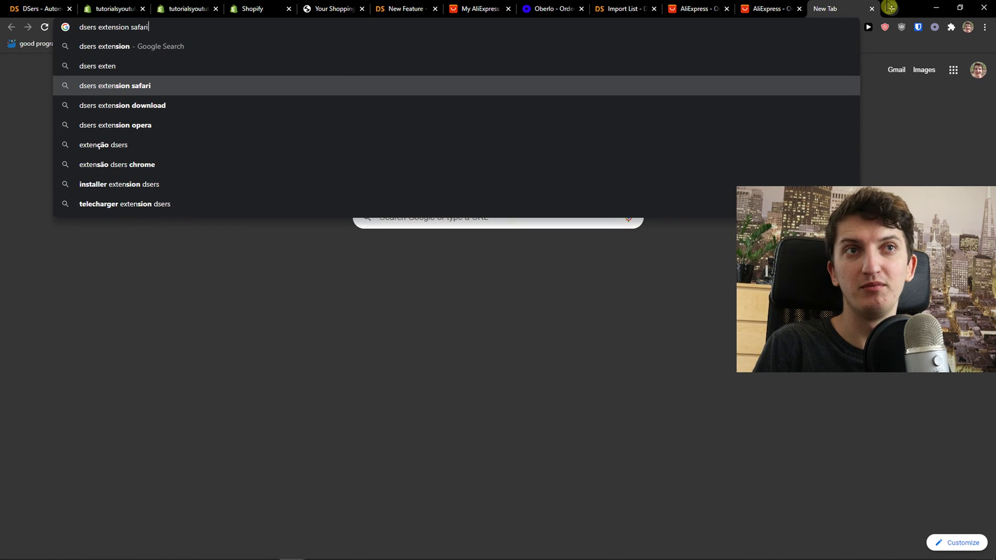
pyautogui.press('Return')
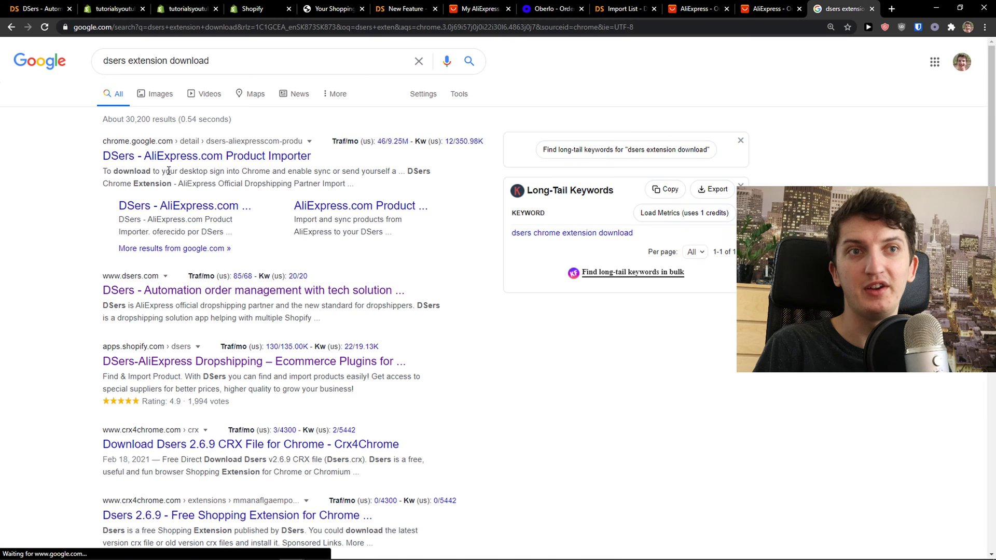
pyautogui.click(176, 167)
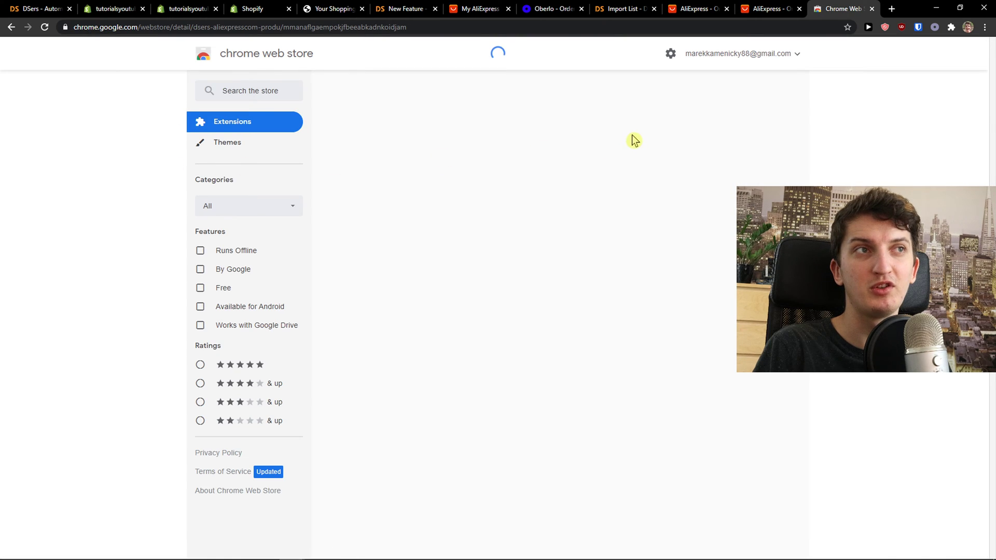
# Step: Add the DSers AliExpress.com Product Importer extension to Chrome and follow its DSers link
pyautogui.click(716, 127)
pyautogui.click(515, 157)
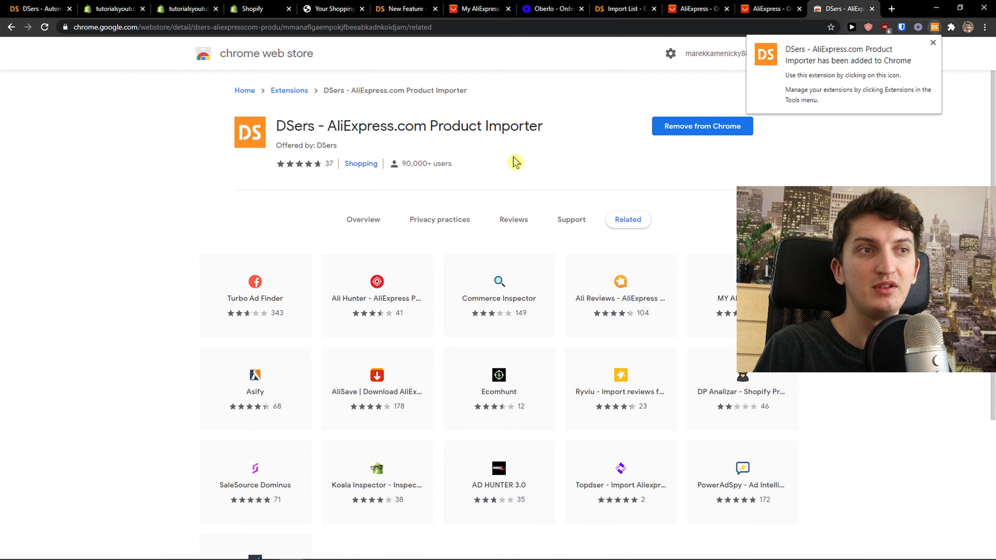
pyautogui.click(933, 28)
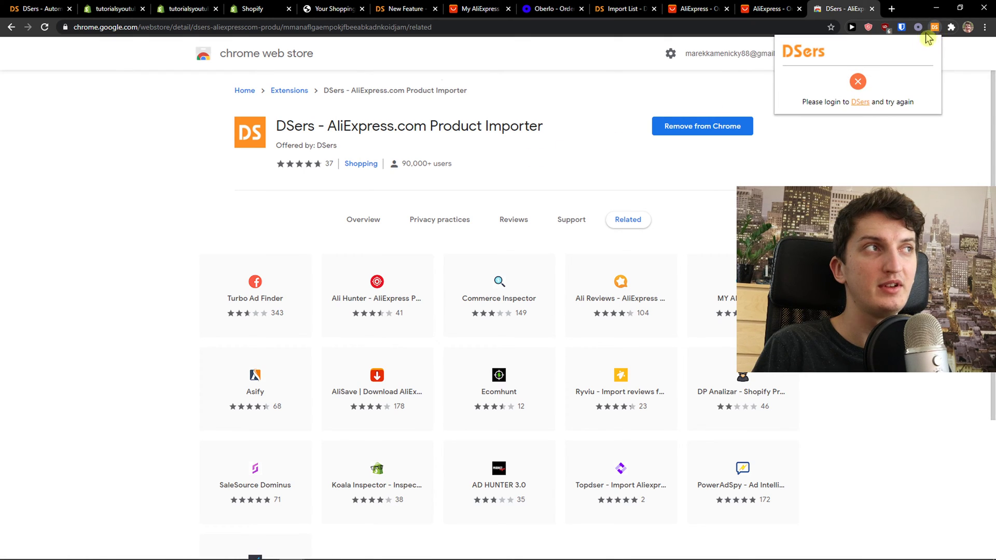
pyautogui.click(859, 103)
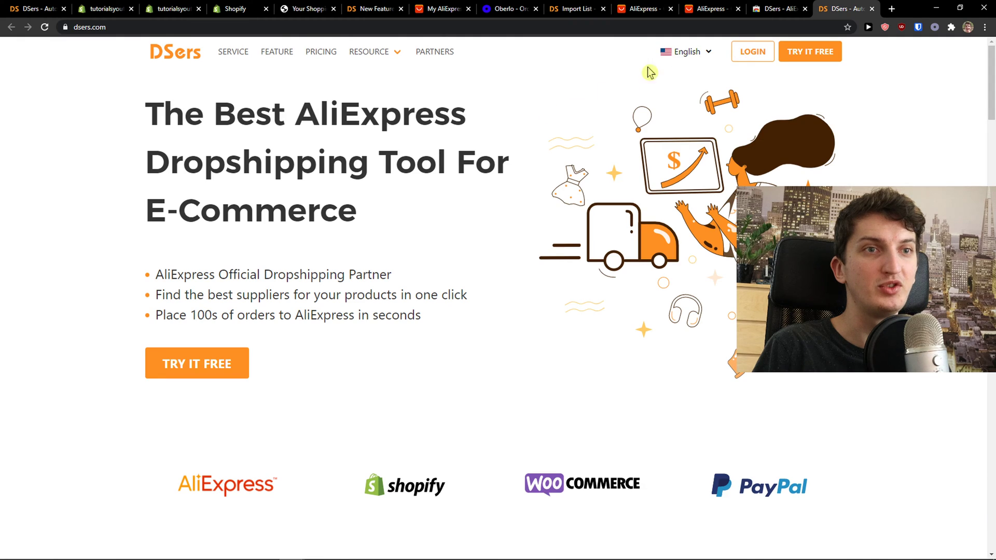
# Step: Go to the DSers site, pin the DSers extension to the toolbar, then open and close its popup
pyautogui.click(751, 53)
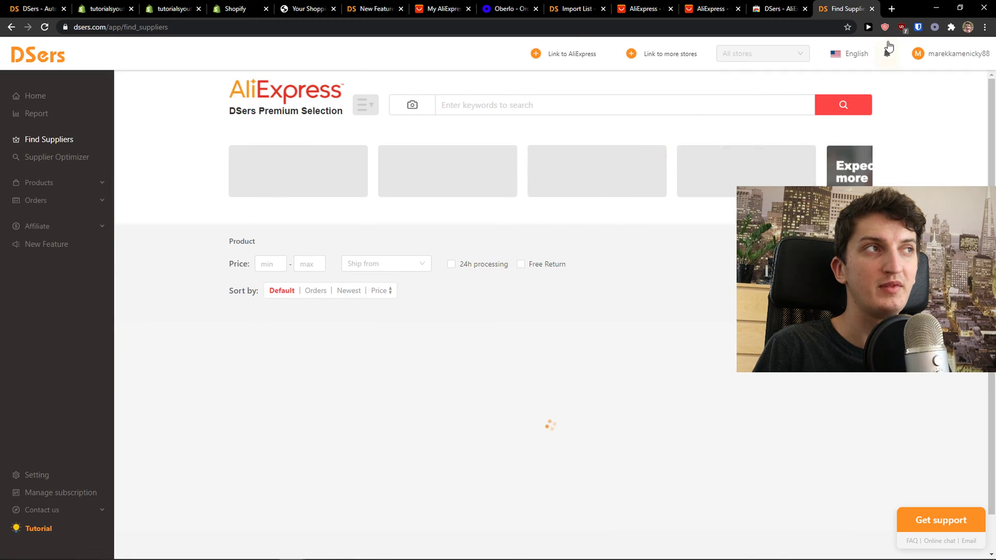
pyautogui.click(951, 29)
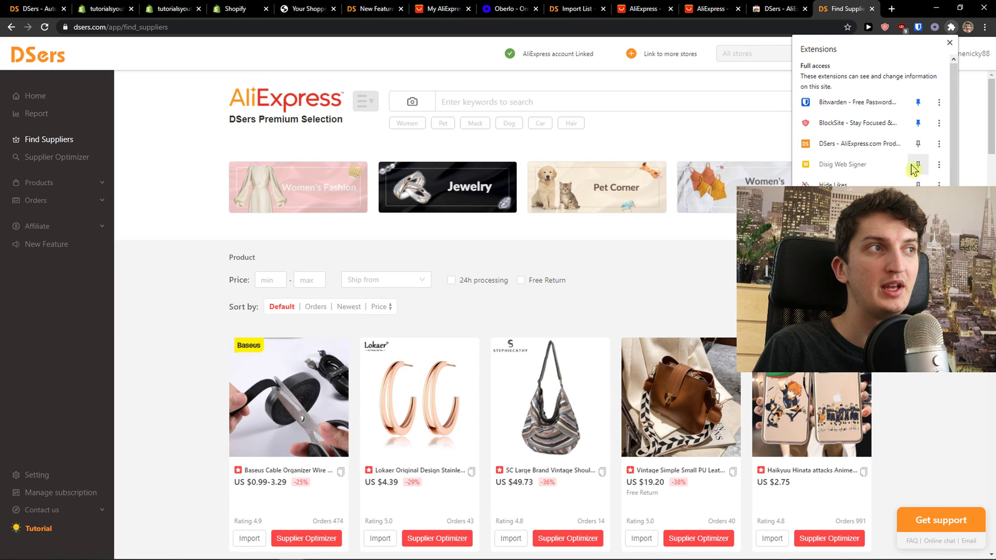
pyautogui.click(918, 143)
pyautogui.click(855, 143)
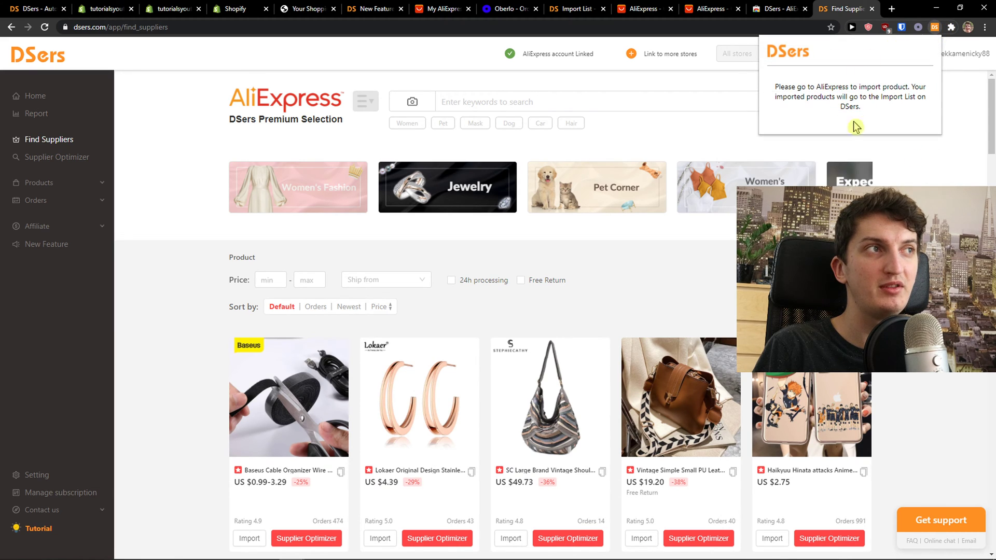
pyautogui.click(932, 181)
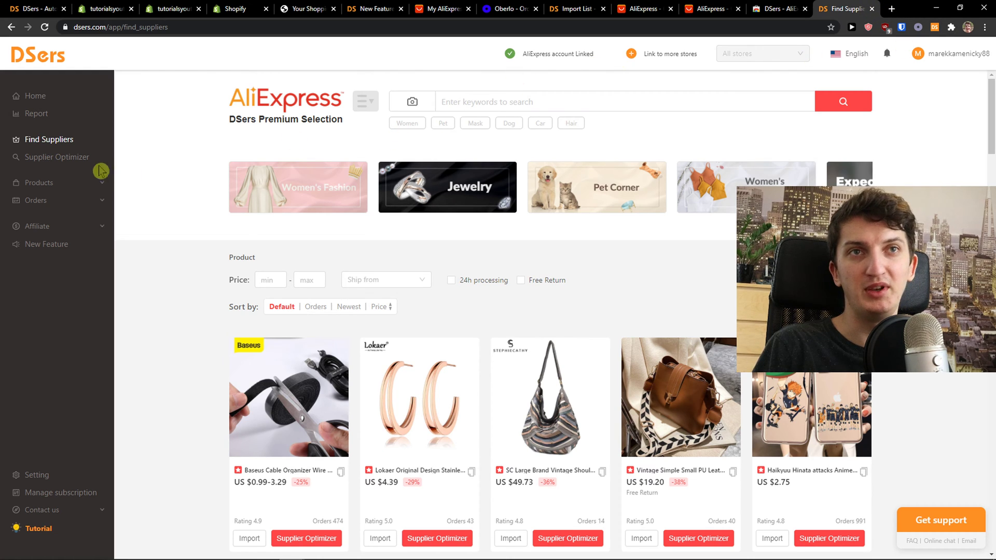
# Step: Import the Socofy Bohemian Bowknot boots from the Find Suppliers grid and stay on the page
pyautogui.scroll(-1, 172, 179)
pyautogui.scroll(-2, 173, 179)
pyautogui.scroll(3, 171, 179)
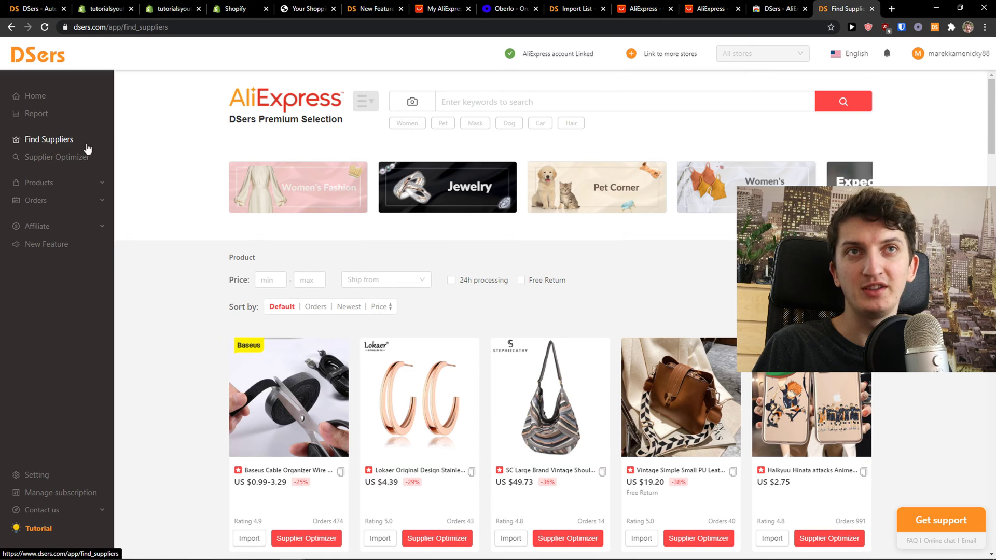
pyautogui.scroll(-1, 145, 152)
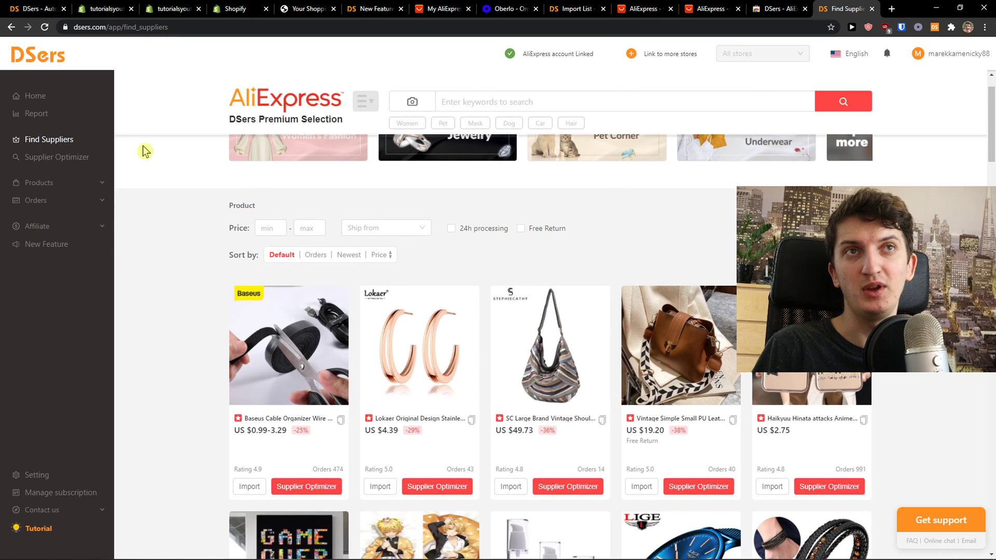
pyautogui.scroll(-1, 146, 151)
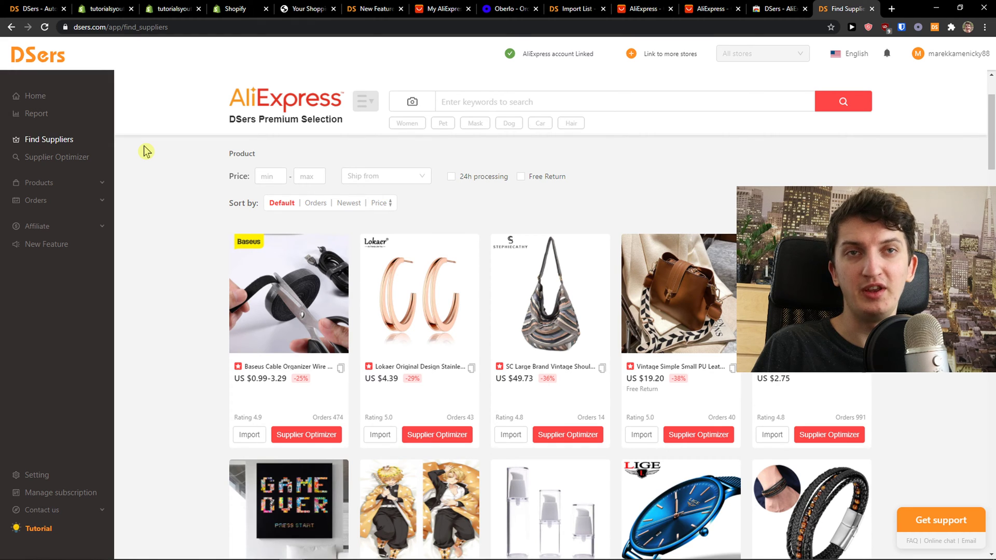
pyautogui.scroll(-1, 162, 149)
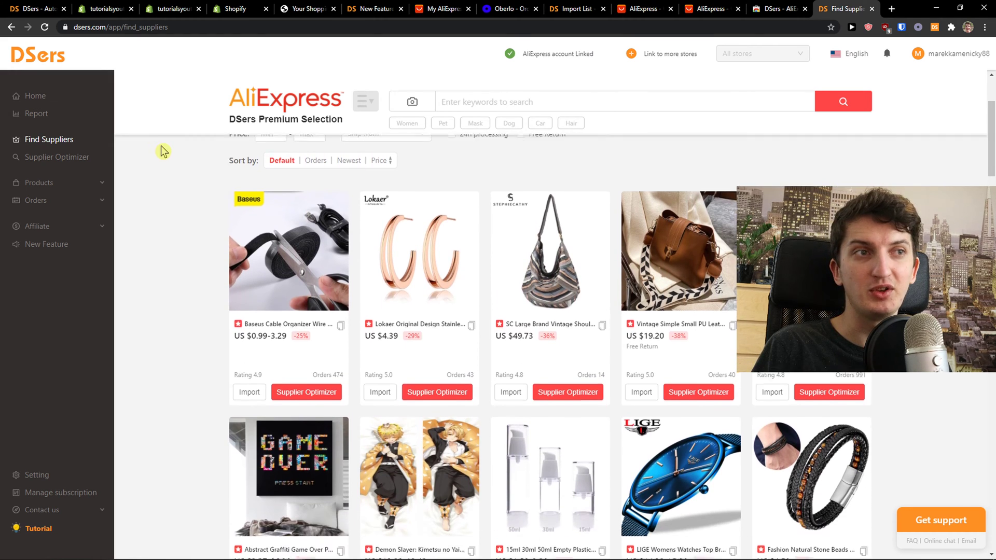
pyautogui.scroll(-1, 166, 150)
pyautogui.scroll(-5, 404, 301)
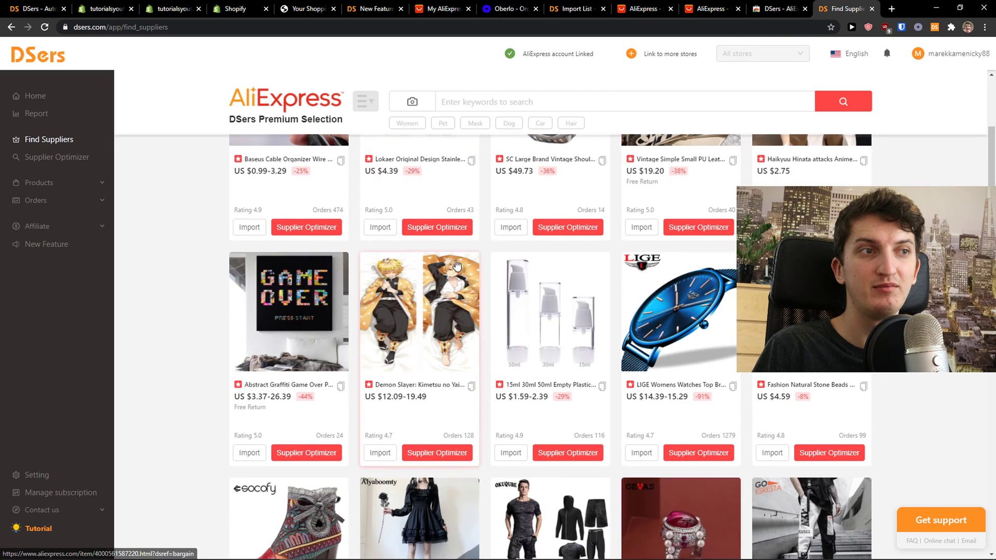
pyautogui.scroll(-4, 332, 316)
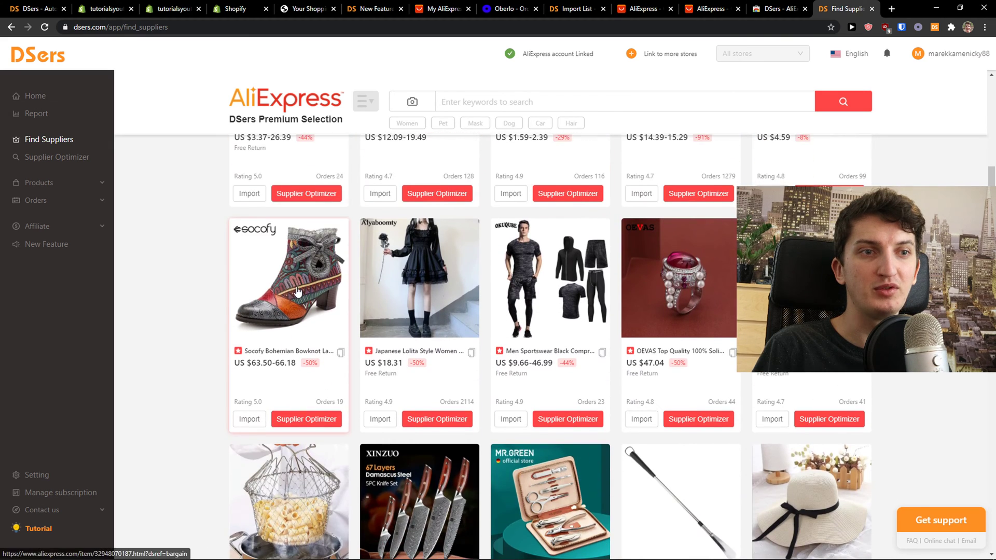
pyautogui.scroll(2, 257, 333)
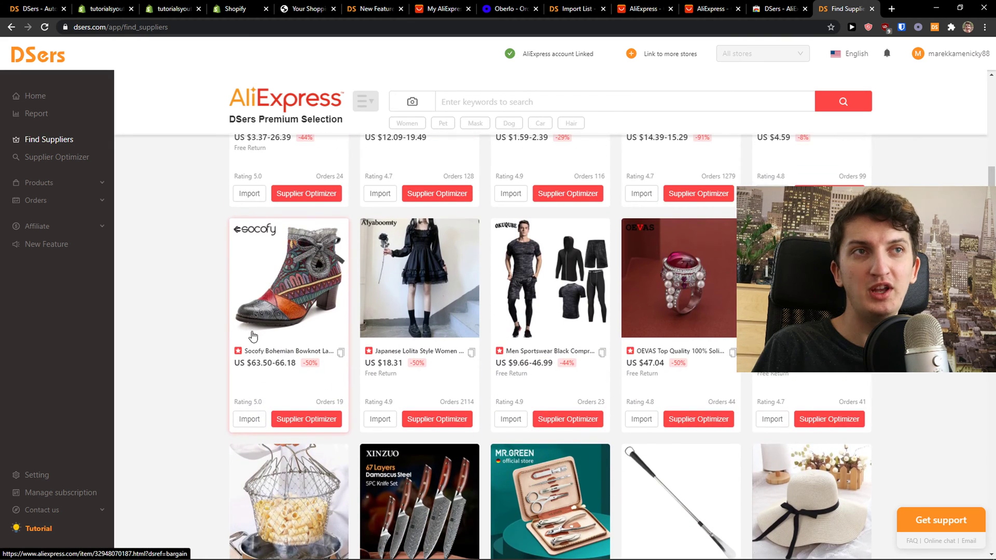
pyautogui.scroll(-1, 251, 337)
pyautogui.click(249, 369)
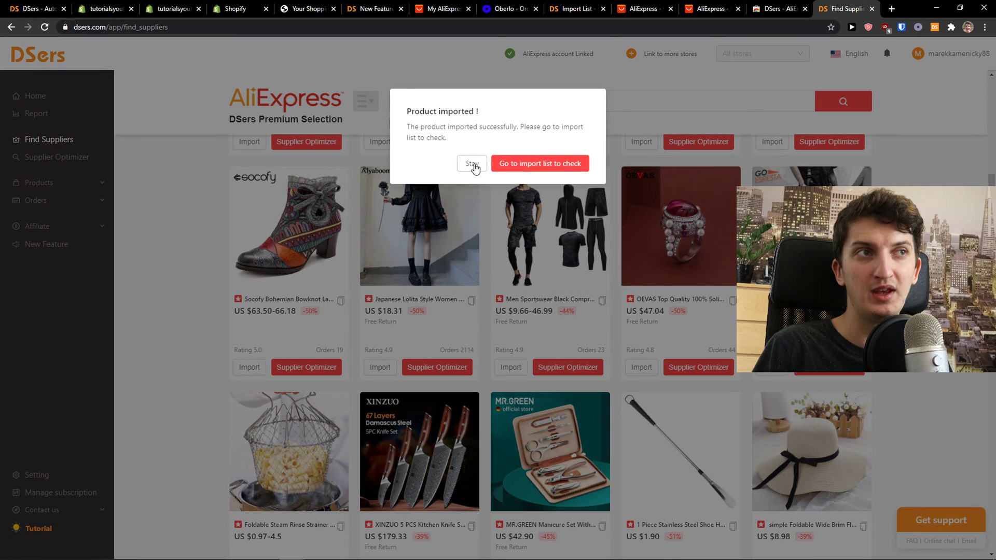
pyautogui.click(470, 163)
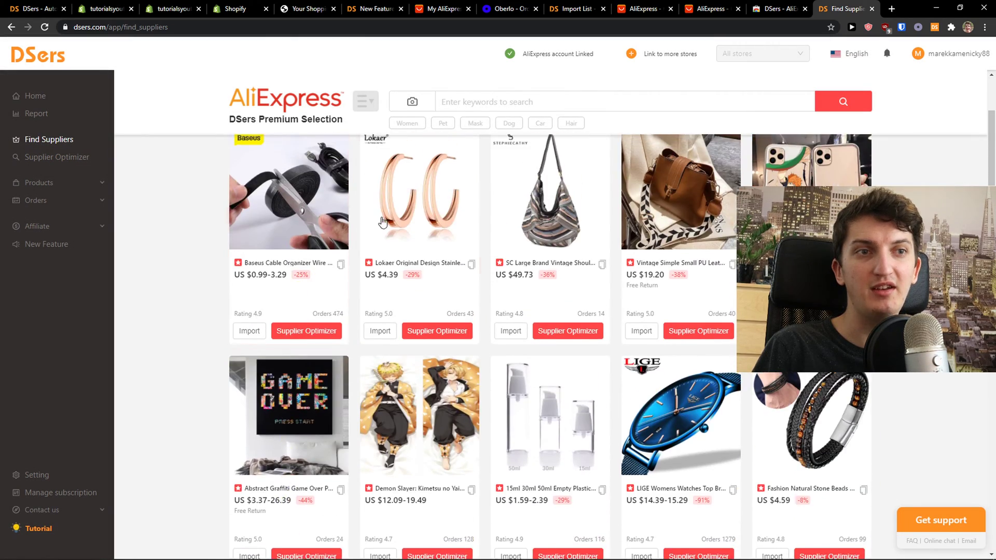
# Step: Search suppliers for 'alan watts', then replace the query with 'case'
pyautogui.click(461, 104)
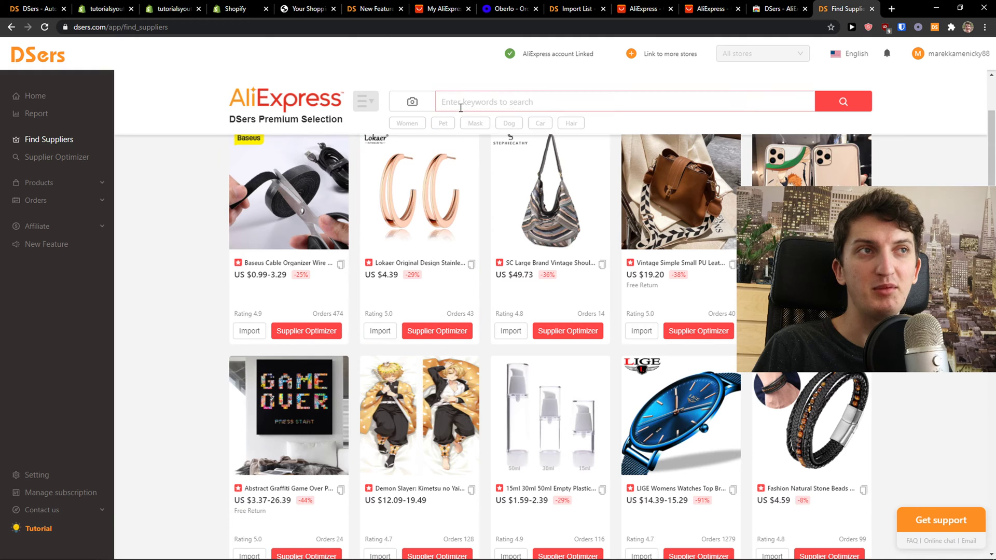
pyautogui.write('alan watts')
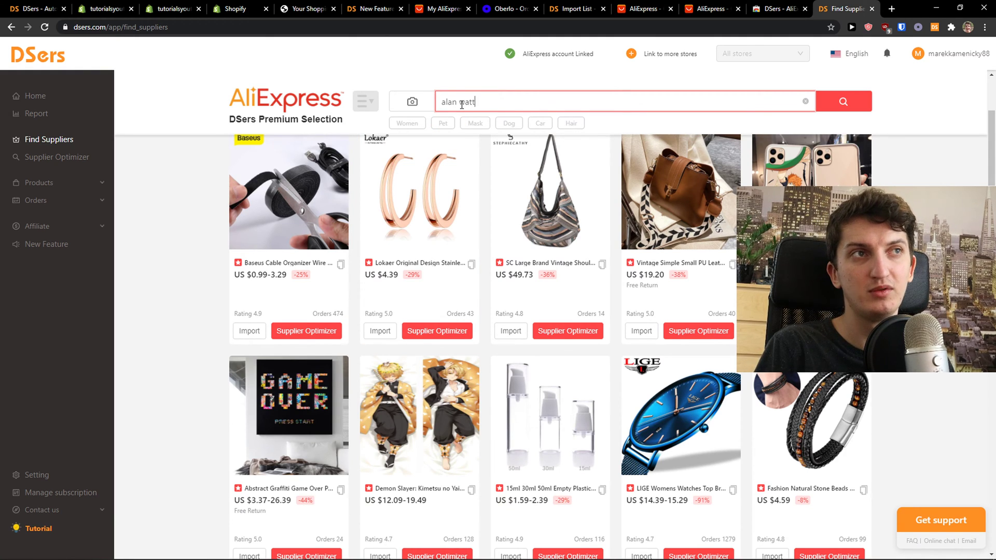
pyautogui.press('Return')
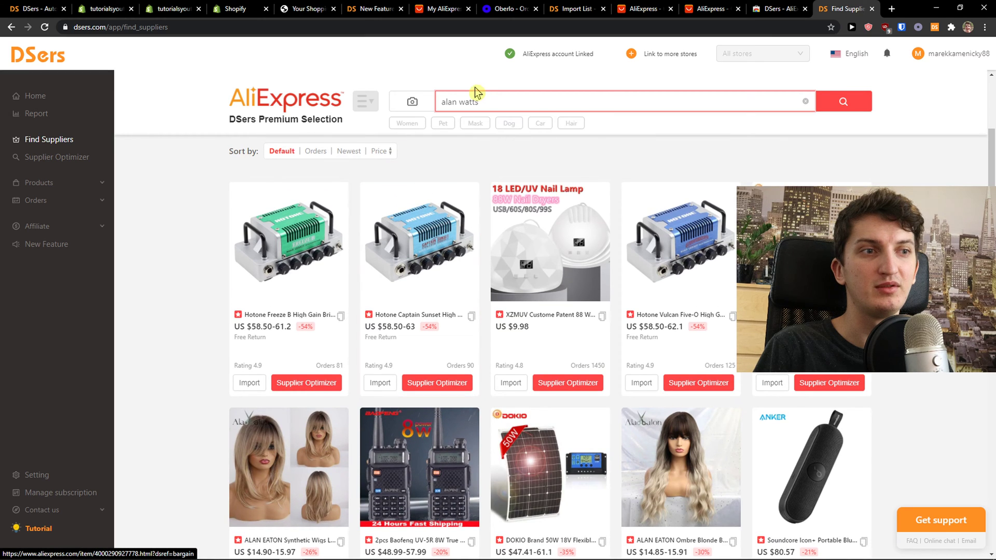
pyautogui.tripleClick(469, 102)
pyautogui.press('BackSpace')
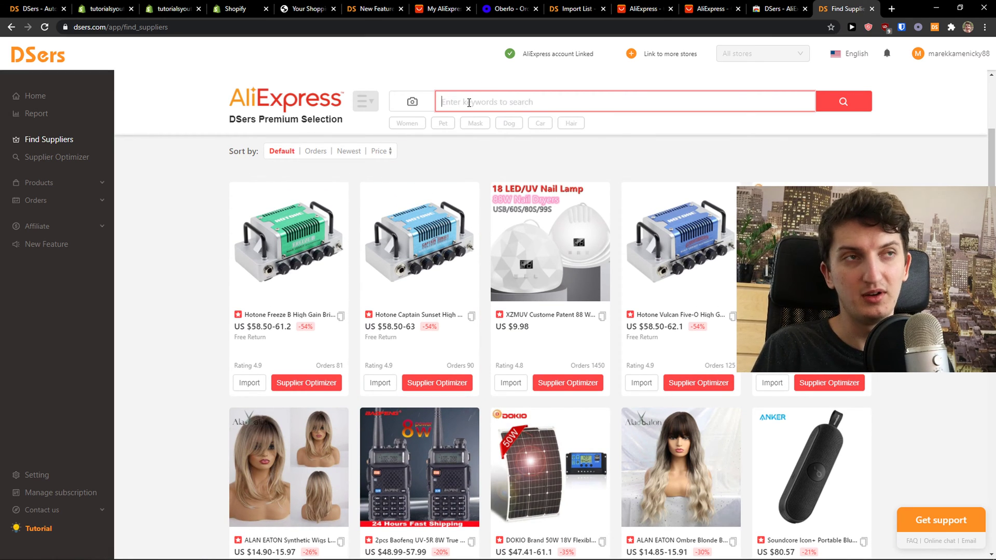
pyautogui.write('case')
pyautogui.press('Return')
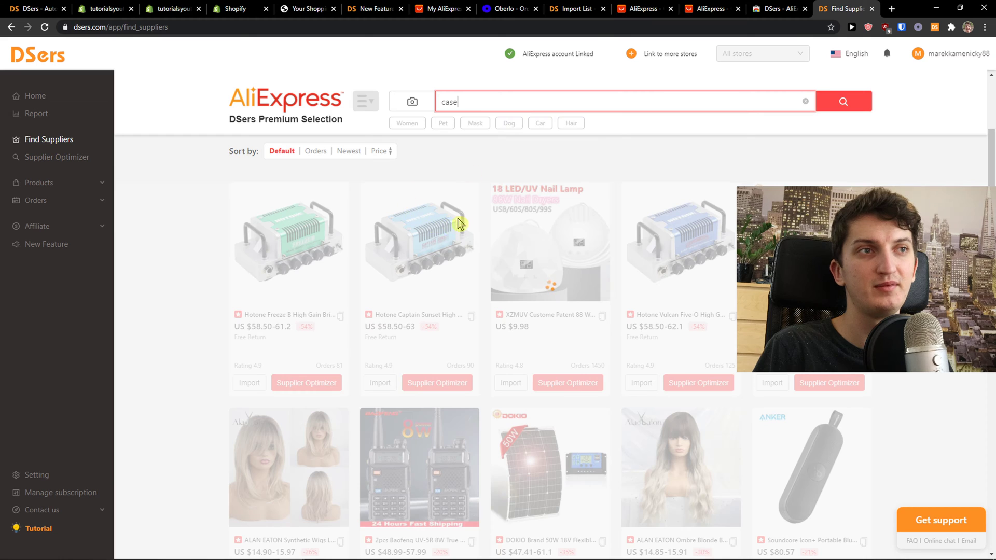
# Step: Import the SUPCASE iPhone 12 case and open its Supplier Optimizer
pyautogui.scroll(-1, 302, 237)
pyautogui.scroll(-1, 302, 237)
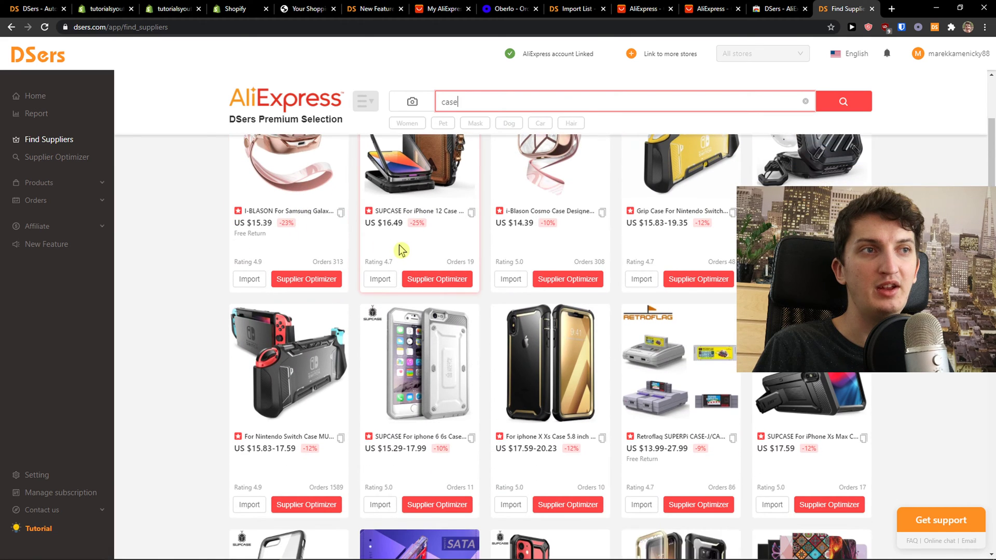
pyautogui.scroll(1, 409, 280)
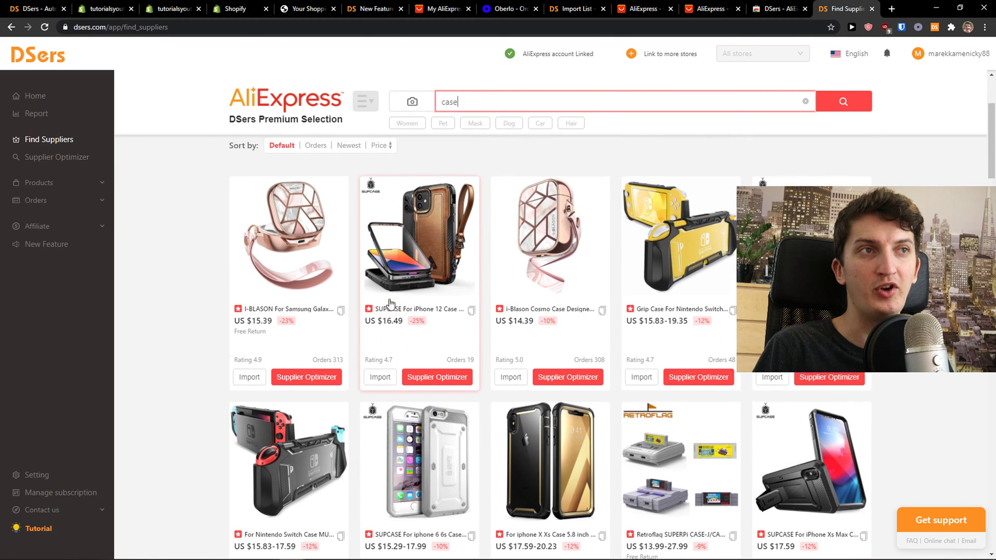
pyautogui.click(375, 387)
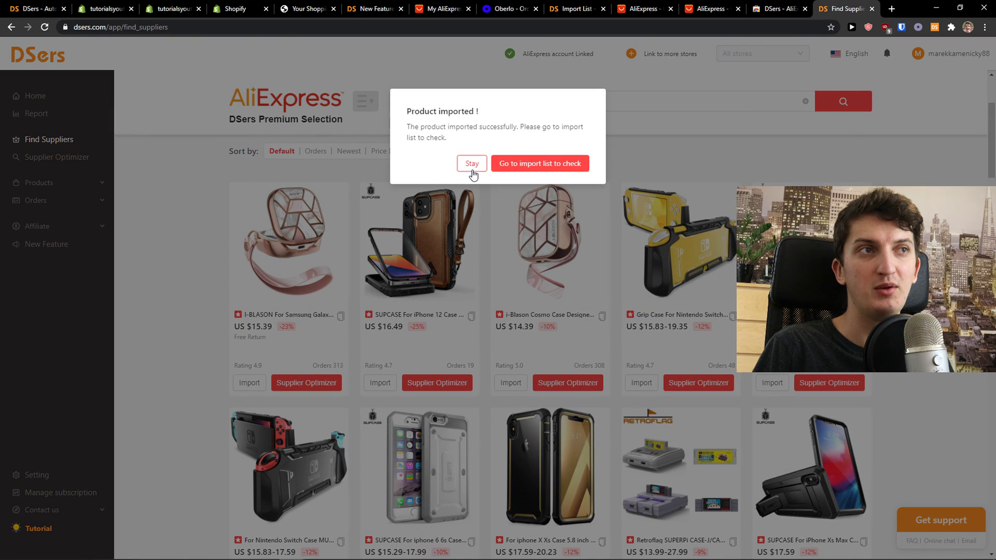
pyautogui.click(473, 166)
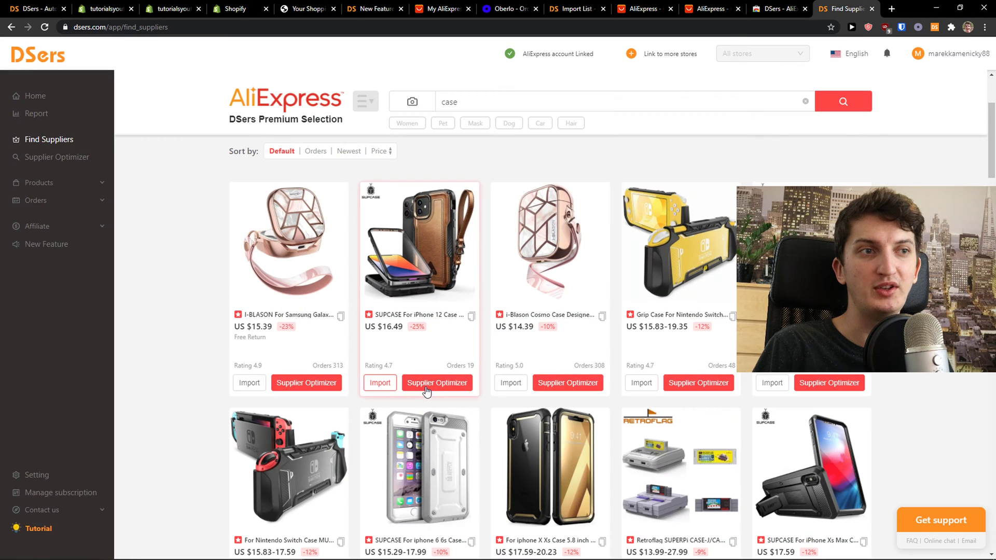
pyautogui.click(426, 386)
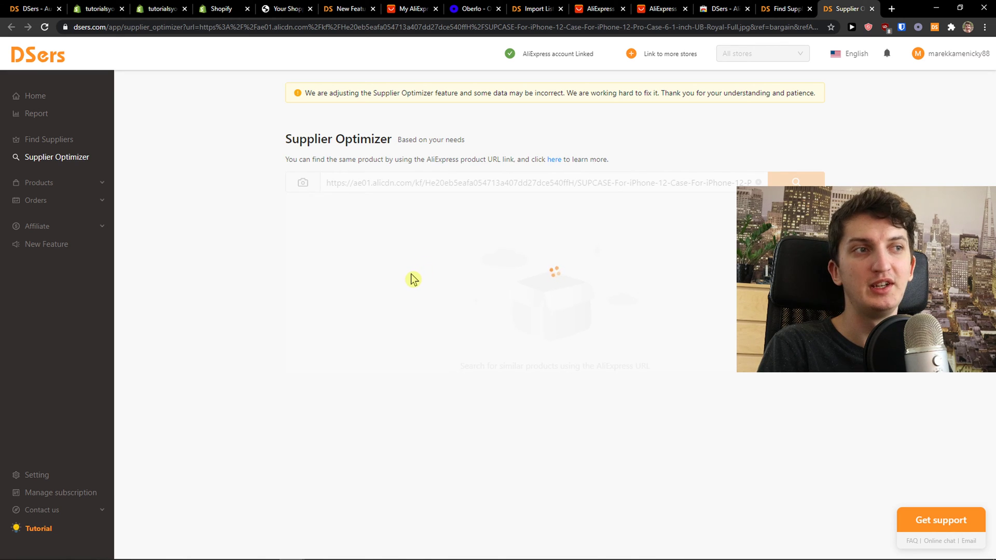
# Step: Scroll through alternative iPhone 12 case suppliers, comparing prices, China-to-US shipping and Apr 18 delivery
pyautogui.scroll(-10, 379, 241)
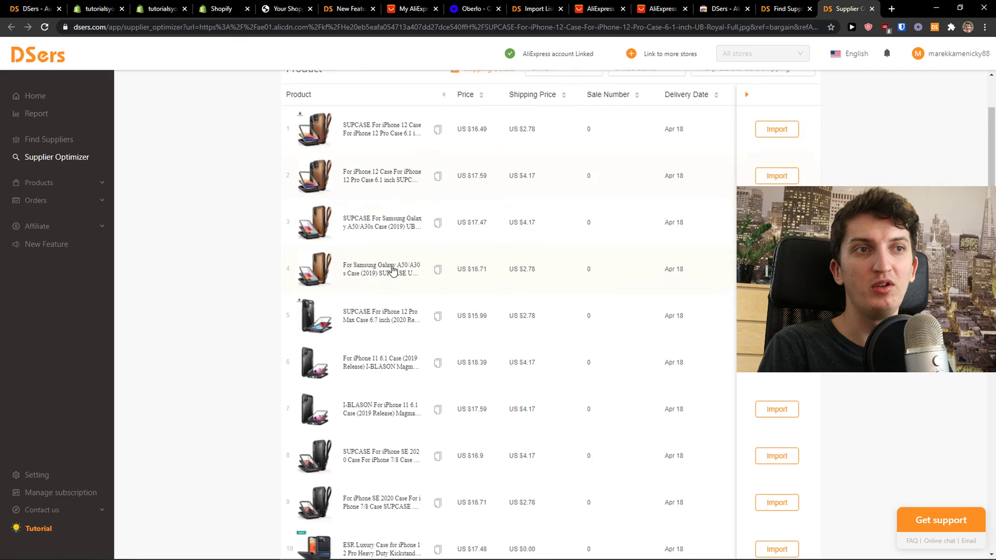
pyautogui.scroll(-13, 390, 270)
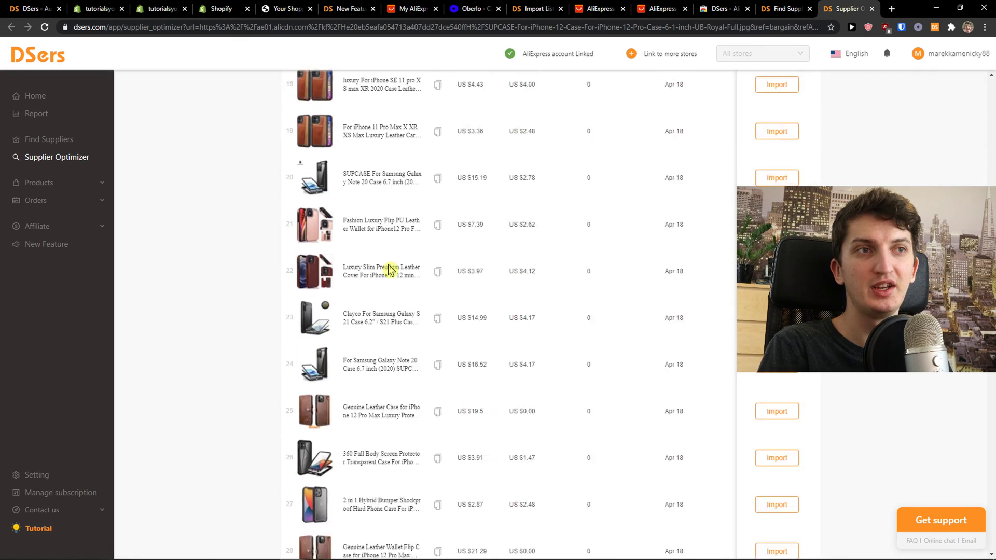
pyautogui.scroll(20, 387, 265)
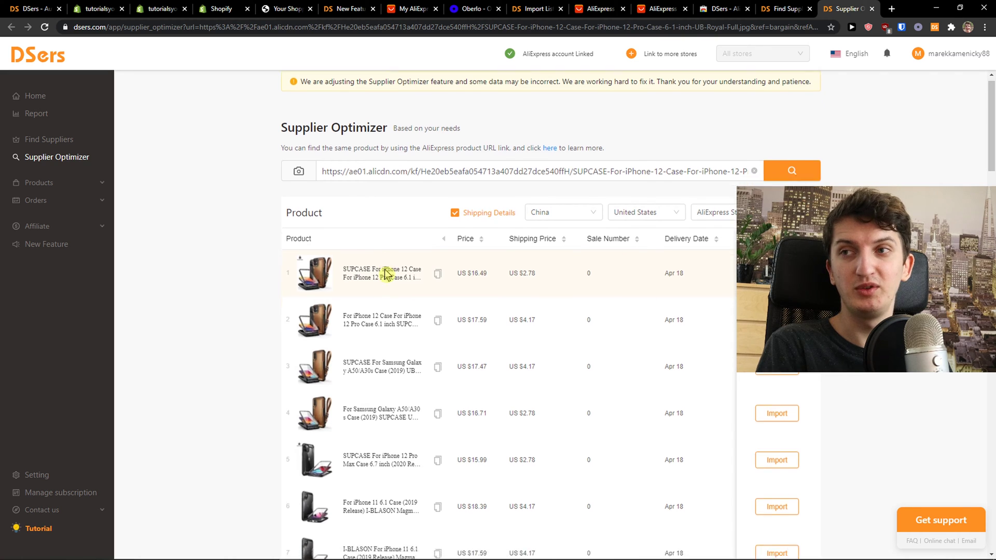
pyautogui.scroll(-4, 385, 274)
pyautogui.scroll(3, 788, 166)
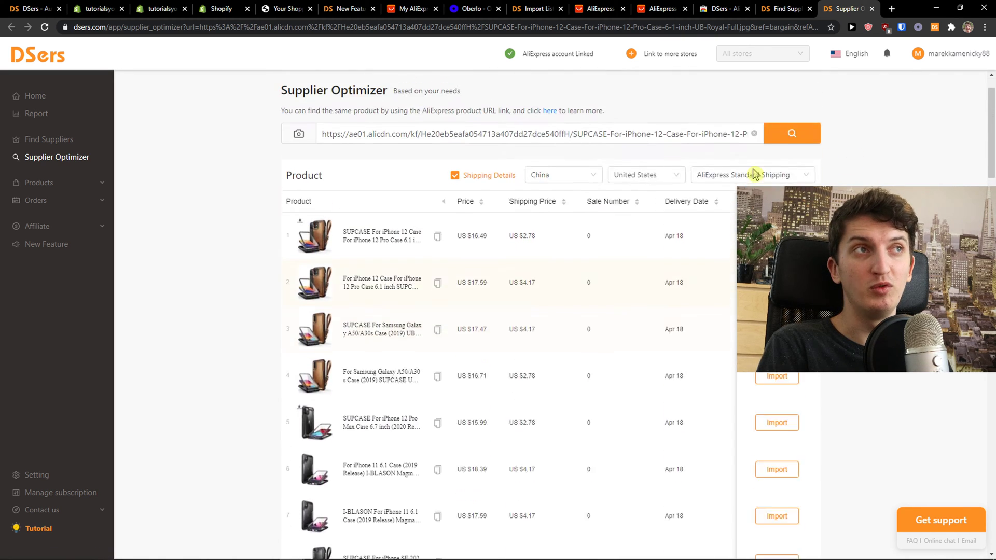
pyautogui.scroll(-9, 482, 207)
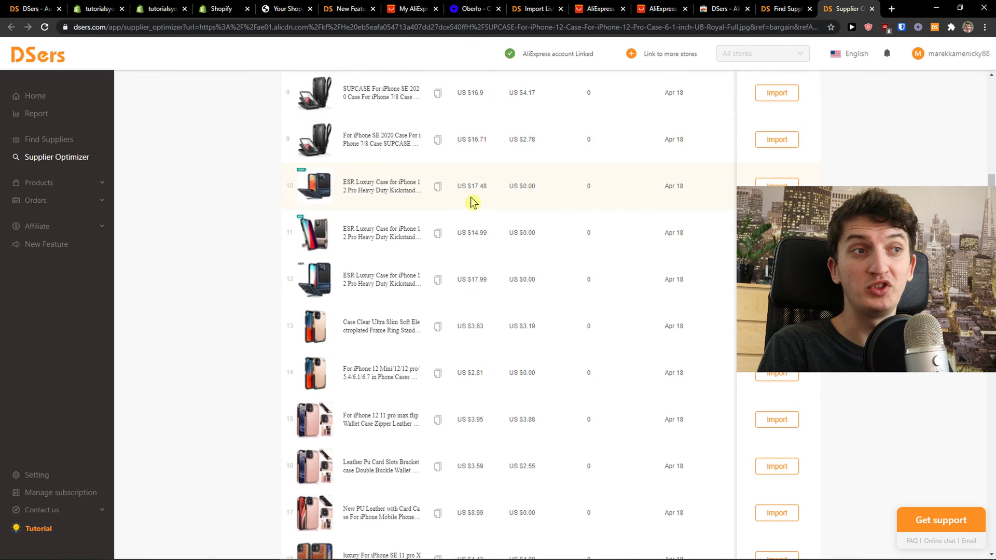
pyautogui.scroll(10, 493, 211)
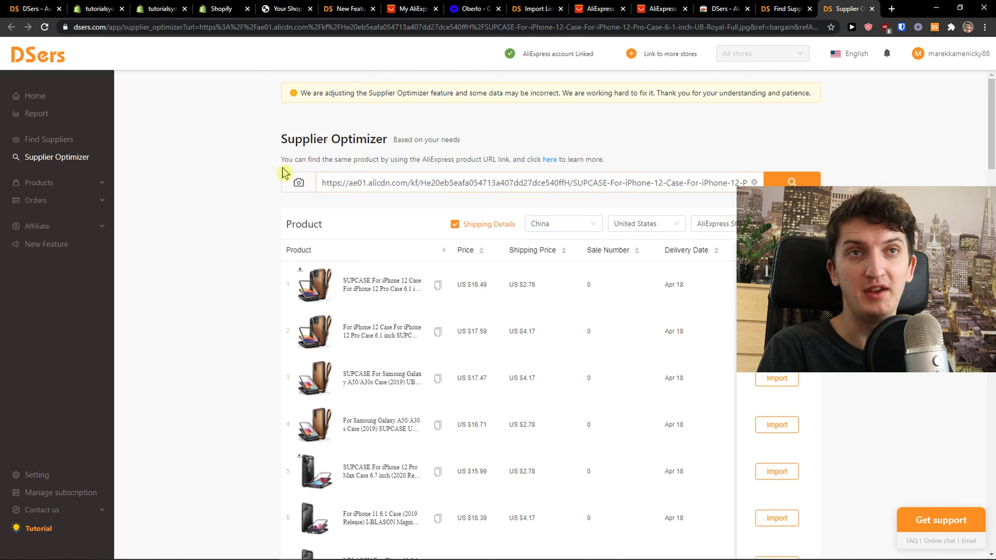
# Step: Open the Import List and start adding tags to the imported SUPCASE iPhone 12 case
pyautogui.click(52, 186)
pyautogui.click(47, 201)
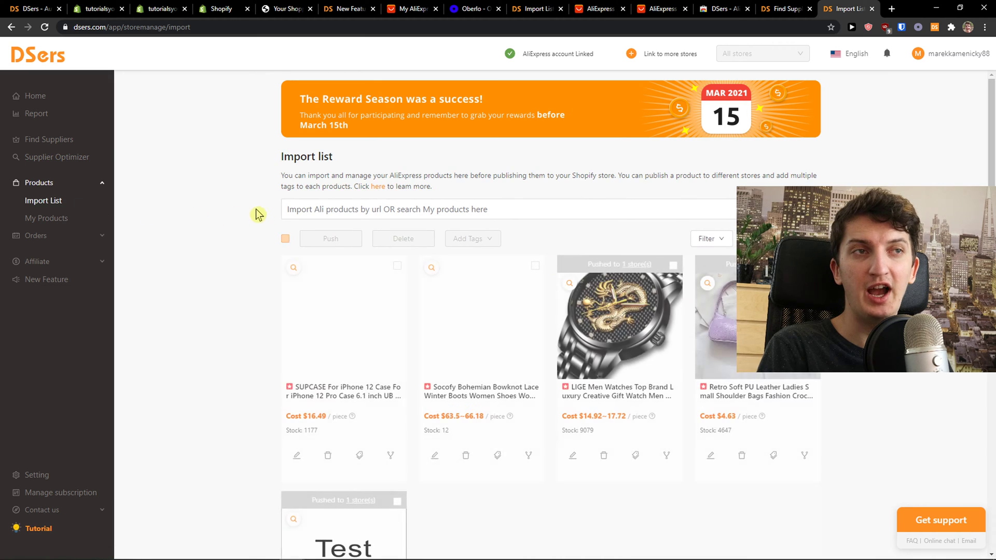
pyautogui.scroll(-2, 258, 216)
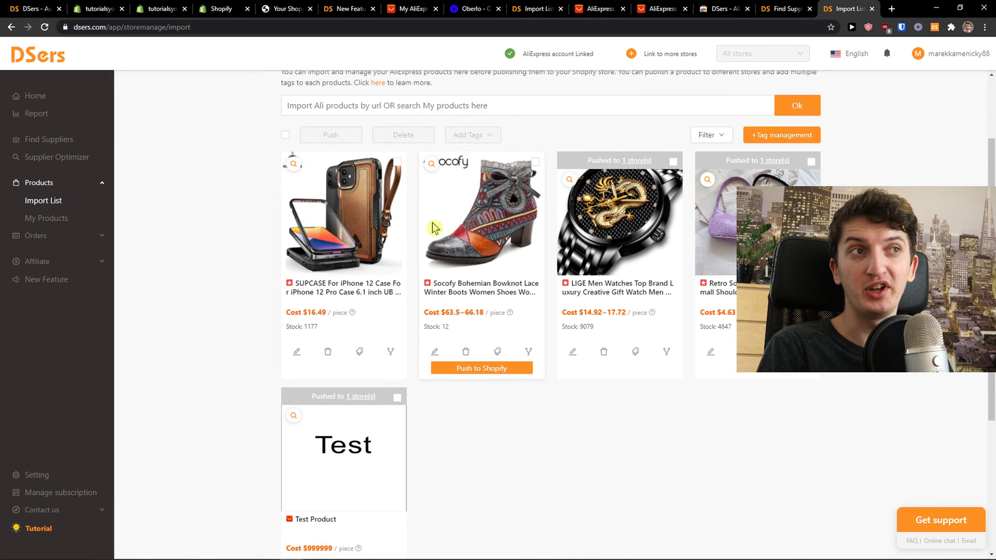
pyautogui.scroll(-1, 373, 228)
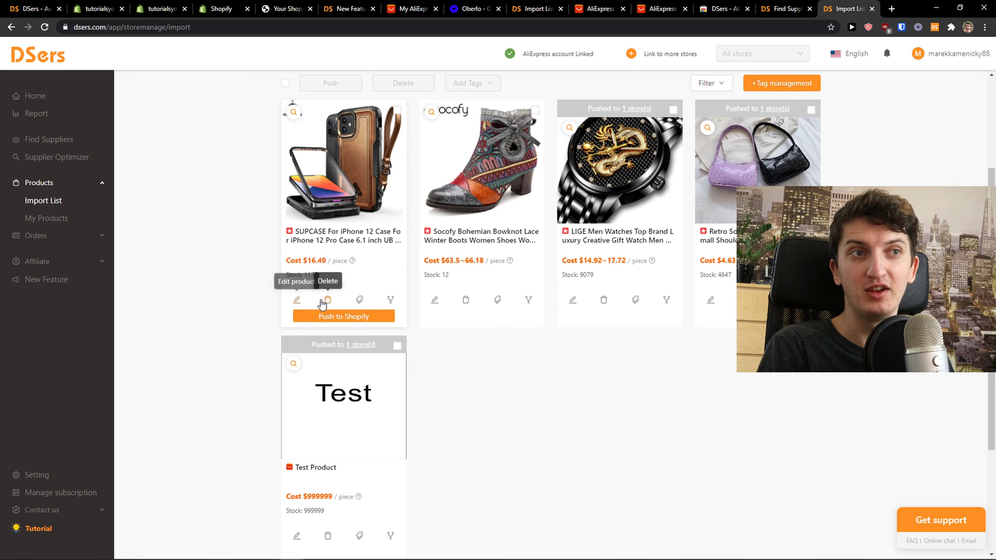
pyautogui.click(362, 301)
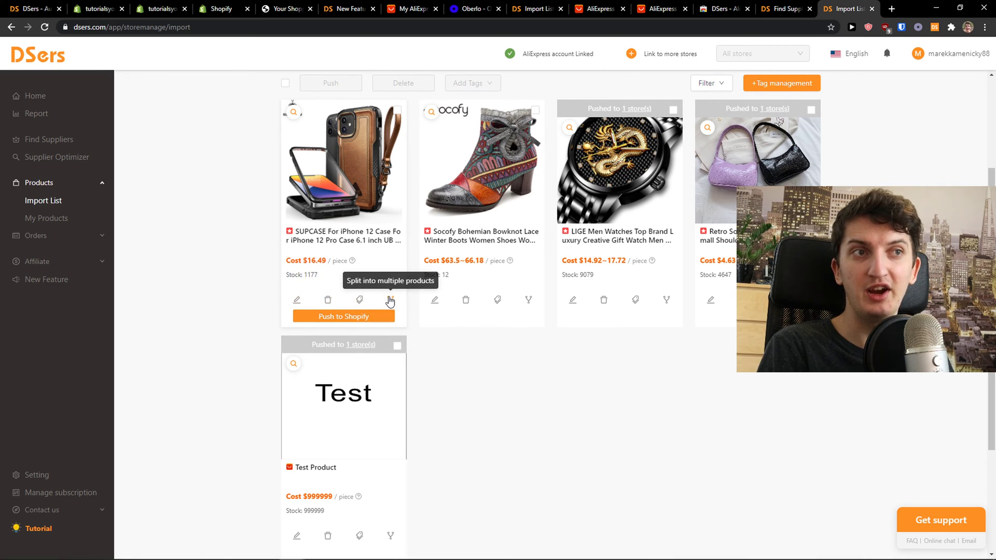
pyautogui.scroll(2, 388, 300)
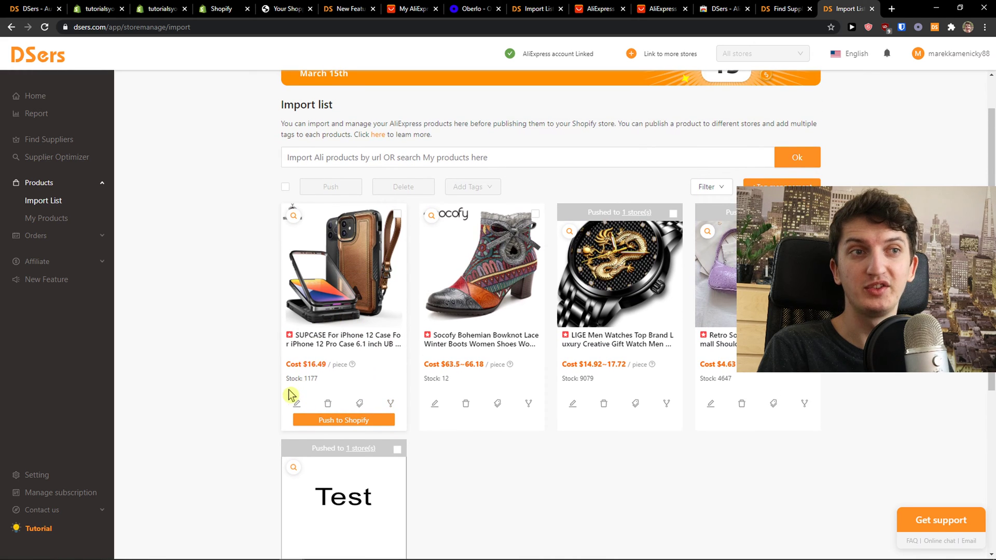
# Step: Open the phone case in the product editor and assign it to the tutorialsyoutuberis store
pyautogui.click(297, 403)
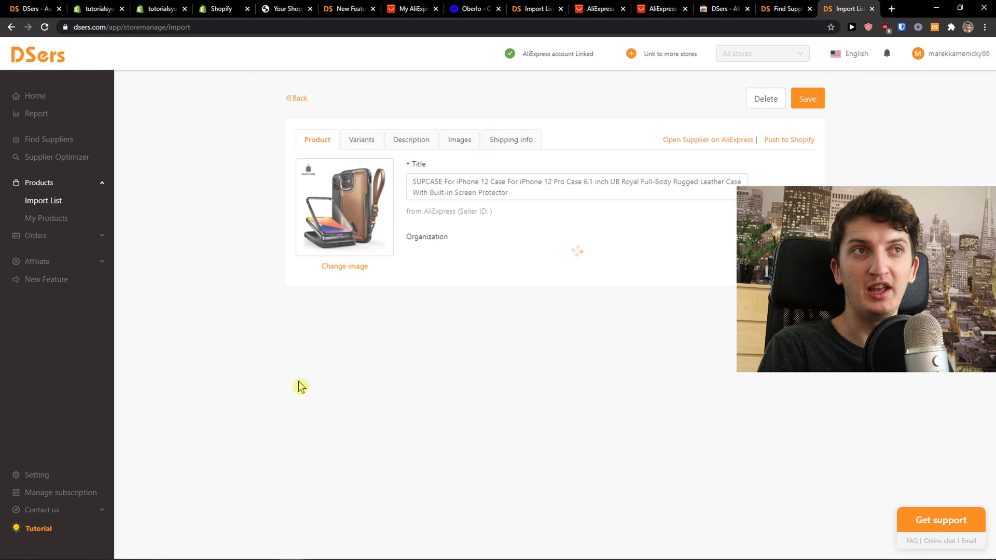
pyautogui.click(437, 189)
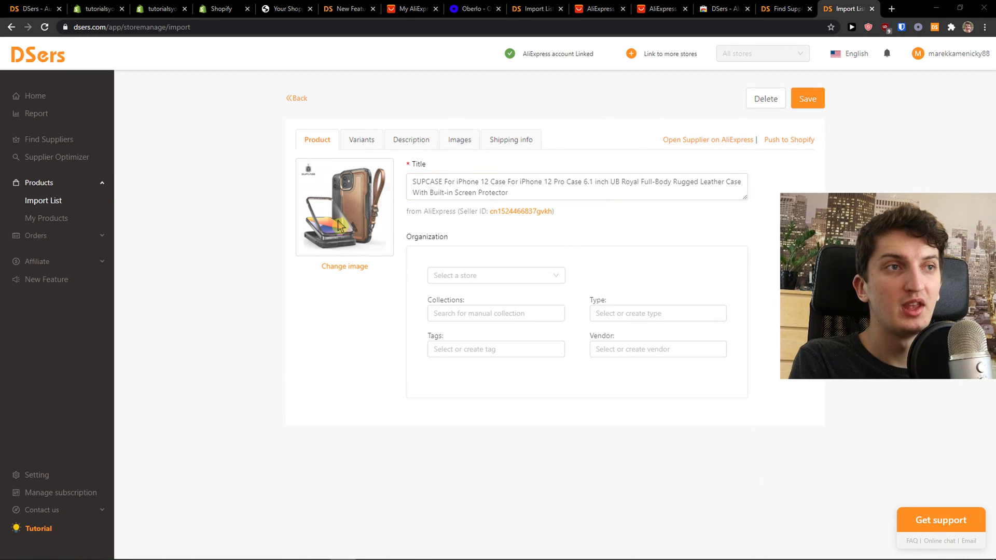
pyautogui.click(459, 273)
pyautogui.click(445, 298)
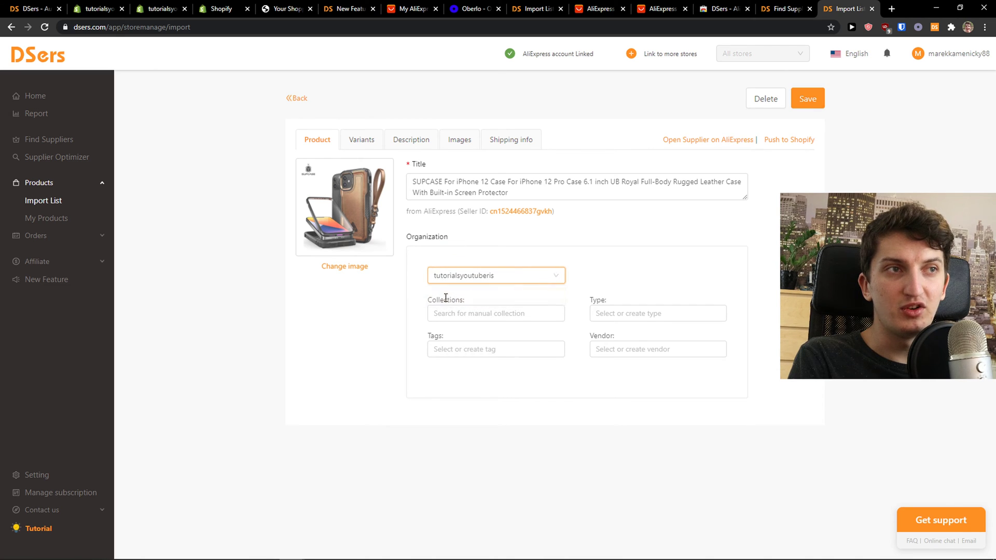
# Step: Review the Collections, Type and Tags fields, then show the four Black/Brown variants priced 16.49
pyautogui.click(454, 313)
pyautogui.click(405, 320)
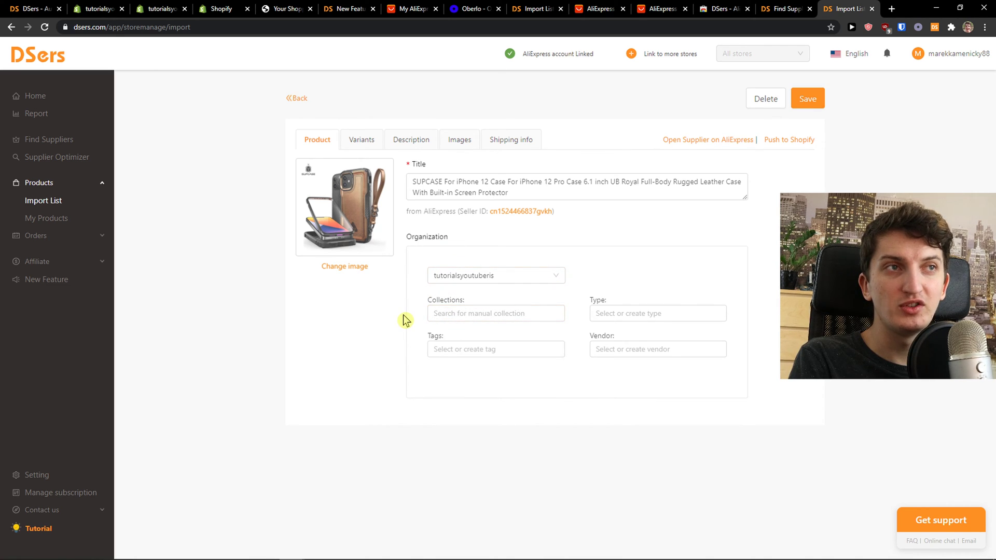
pyautogui.click(599, 314)
pyautogui.click(517, 349)
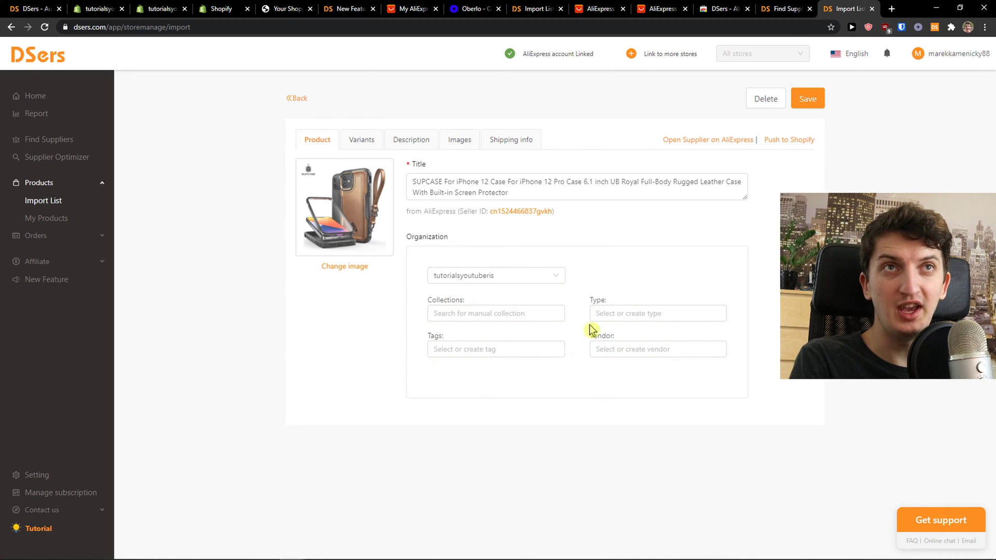
pyautogui.click(367, 147)
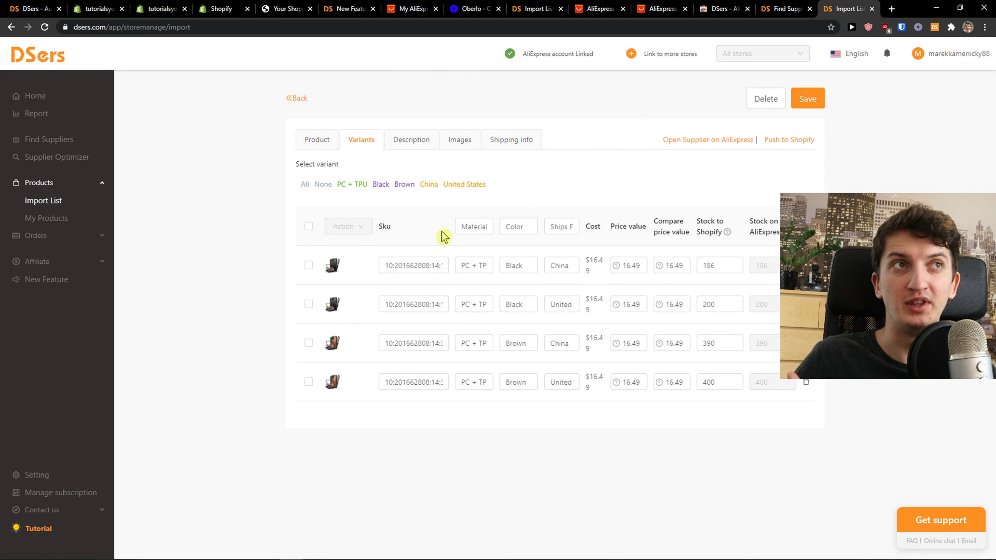
# Step: Read through the SUPCASE specifications text and iPhone 12 case images in the Description tab
pyautogui.click(413, 144)
pyautogui.scroll(-1, 396, 219)
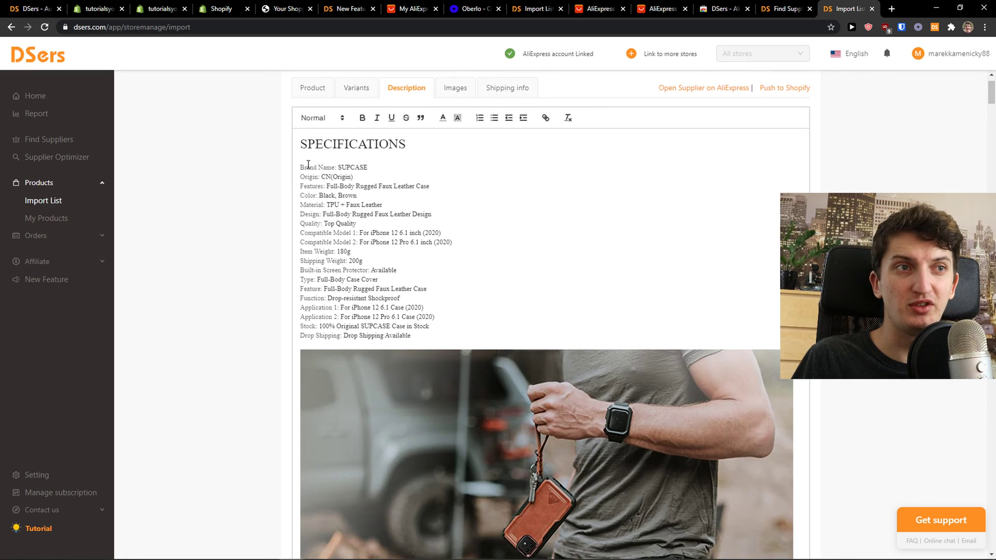
pyautogui.moveTo(308, 165); pyautogui.dragTo(444, 283)
pyautogui.scroll(-15, 443, 282)
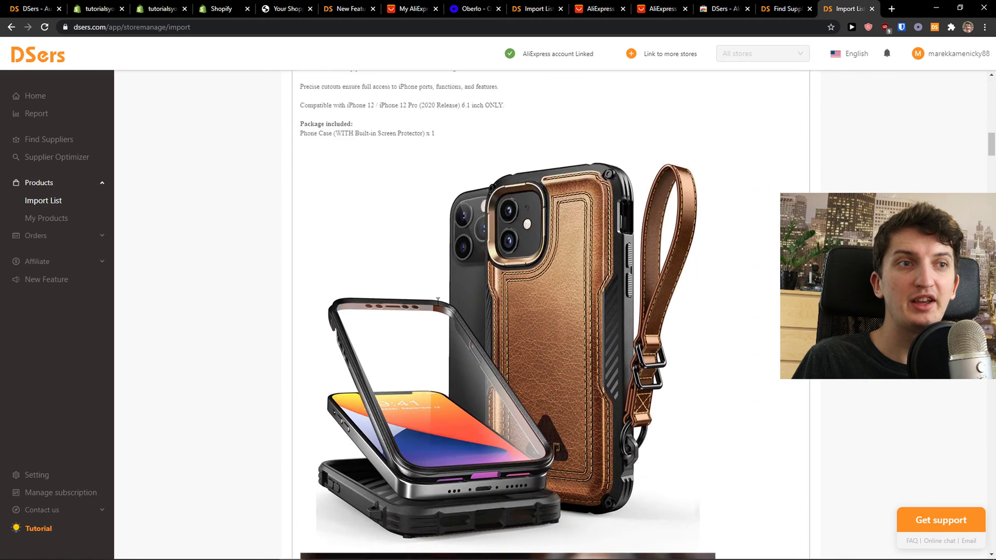
pyautogui.scroll(-20, 438, 301)
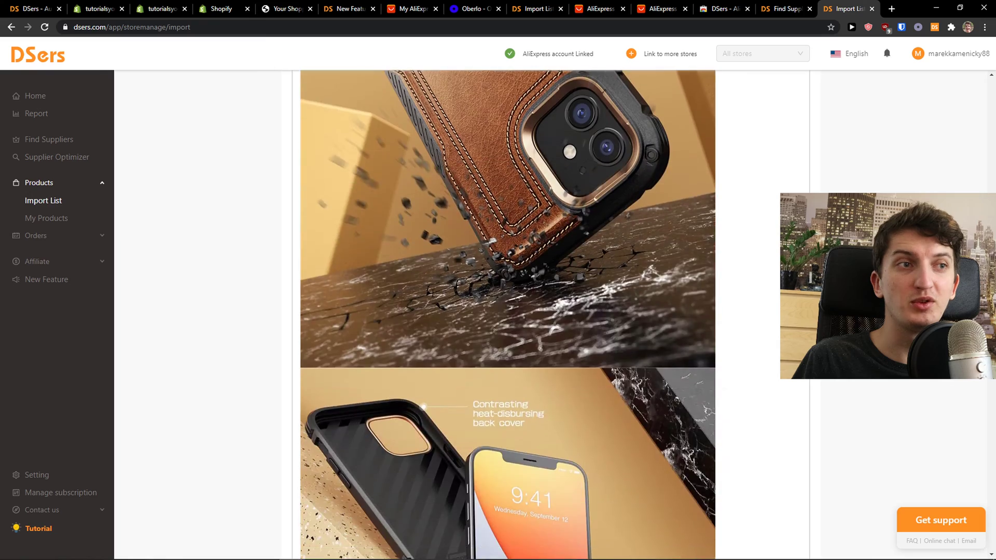
pyautogui.scroll(-20, 430, 293)
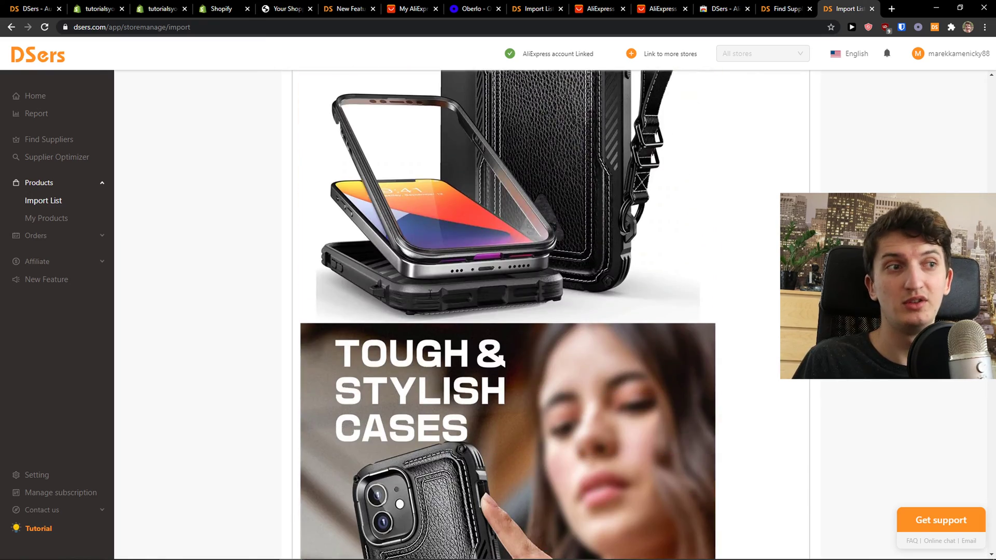
pyautogui.scroll(-20, 430, 293)
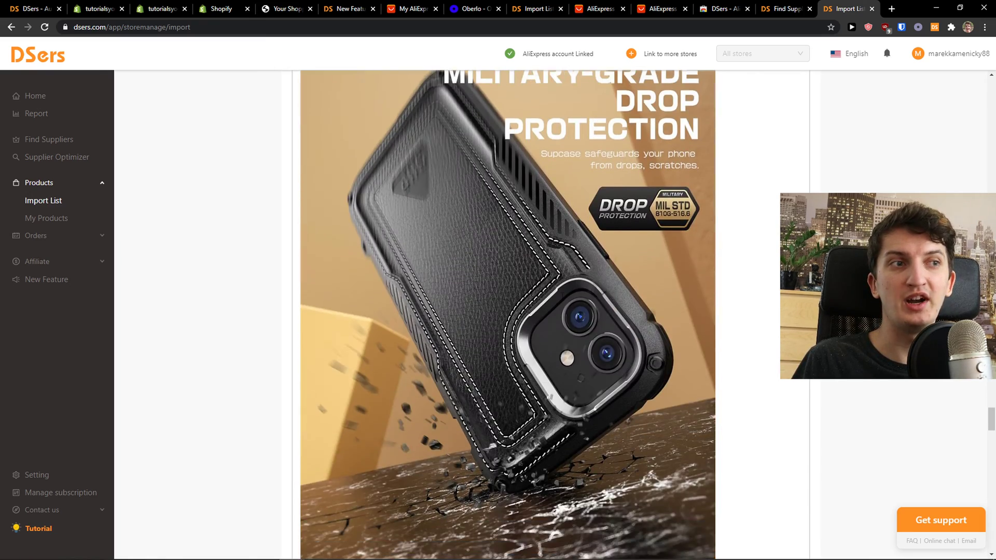
pyautogui.scroll(-10, 430, 293)
pyautogui.scroll(20, 537, 241)
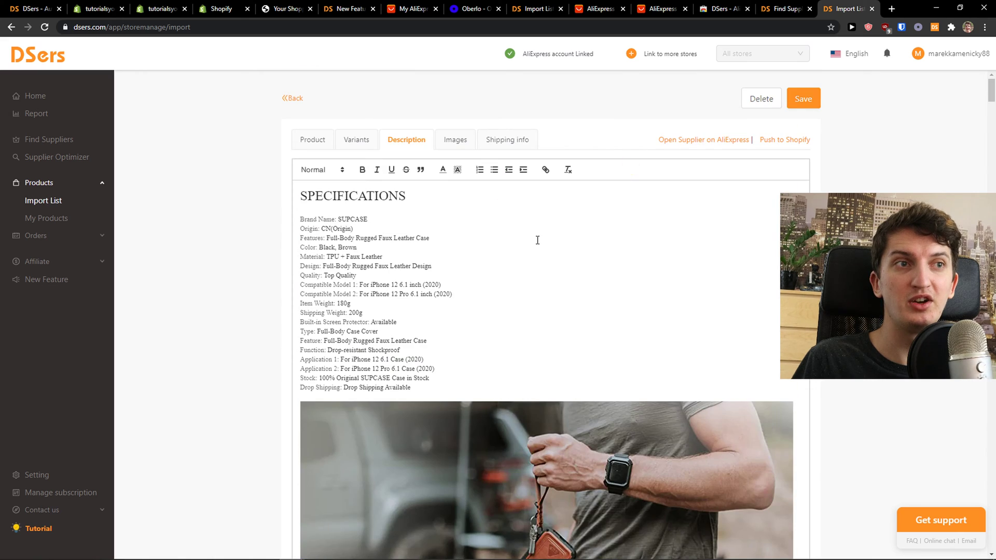
# Step: View the case's product pictures and its shipping information
pyautogui.click(449, 147)
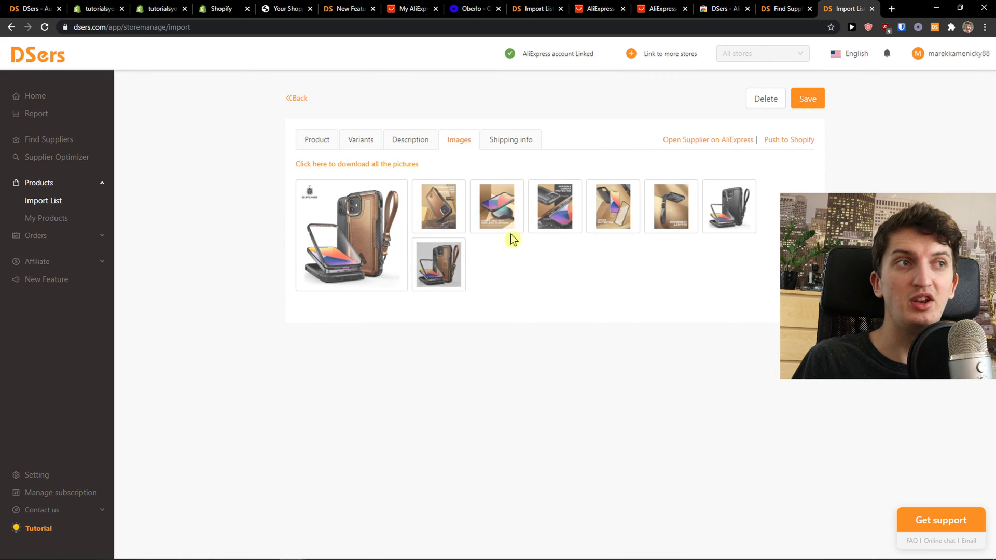
pyautogui.click(508, 146)
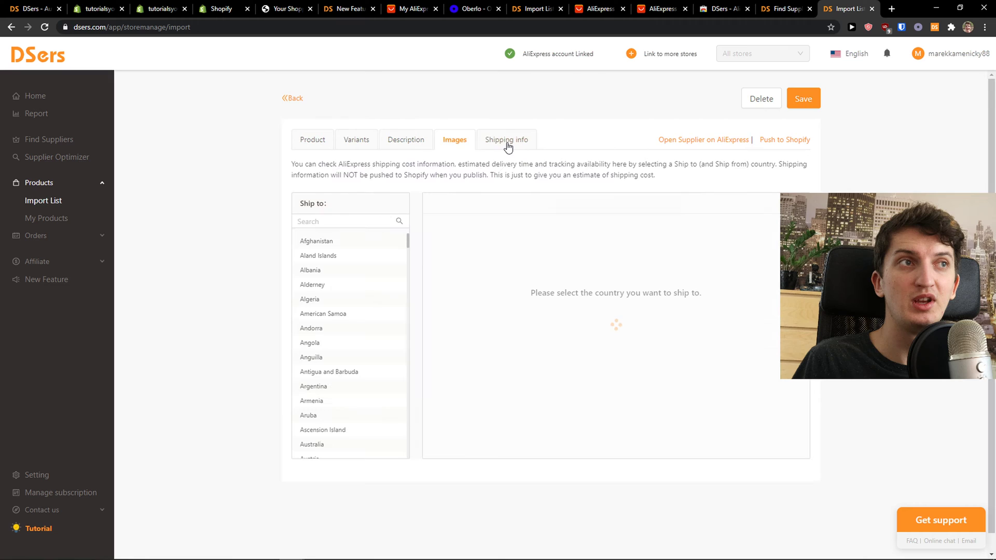
pyautogui.scroll(-1, 366, 297)
pyautogui.scroll(1, 366, 298)
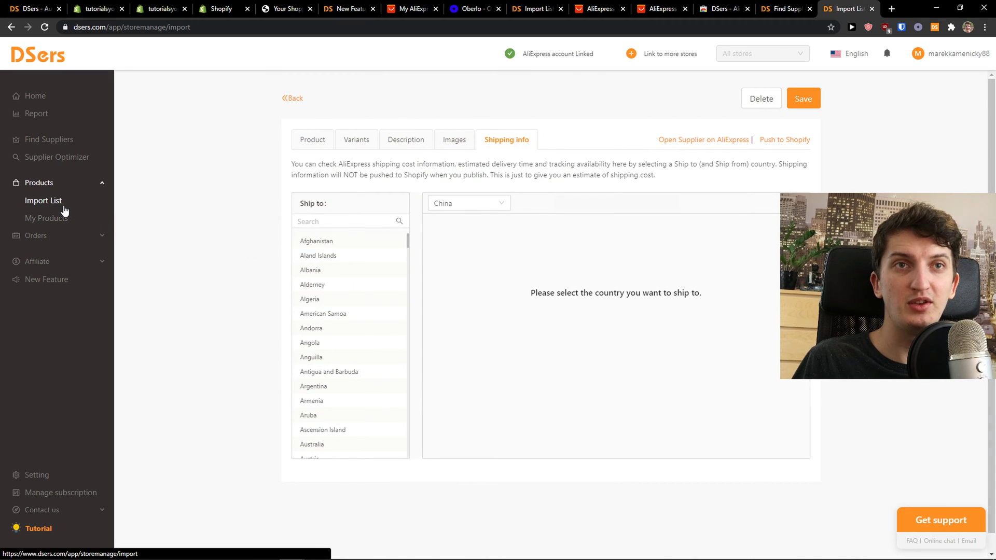
# Step: Open and cancel the first variant's image picker, then return to the Import List
pyautogui.click(357, 139)
pyautogui.click(335, 268)
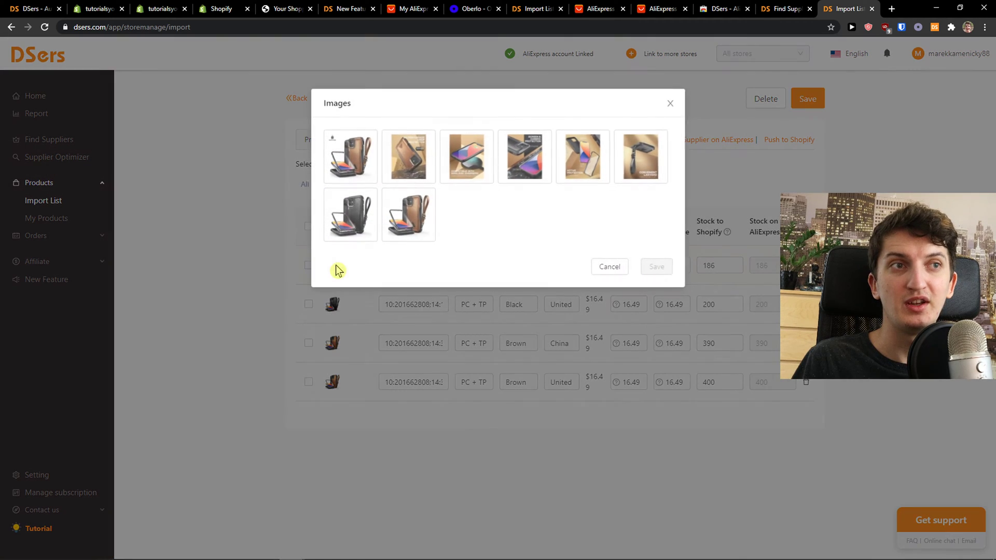
pyautogui.click(207, 238)
pyautogui.click(51, 202)
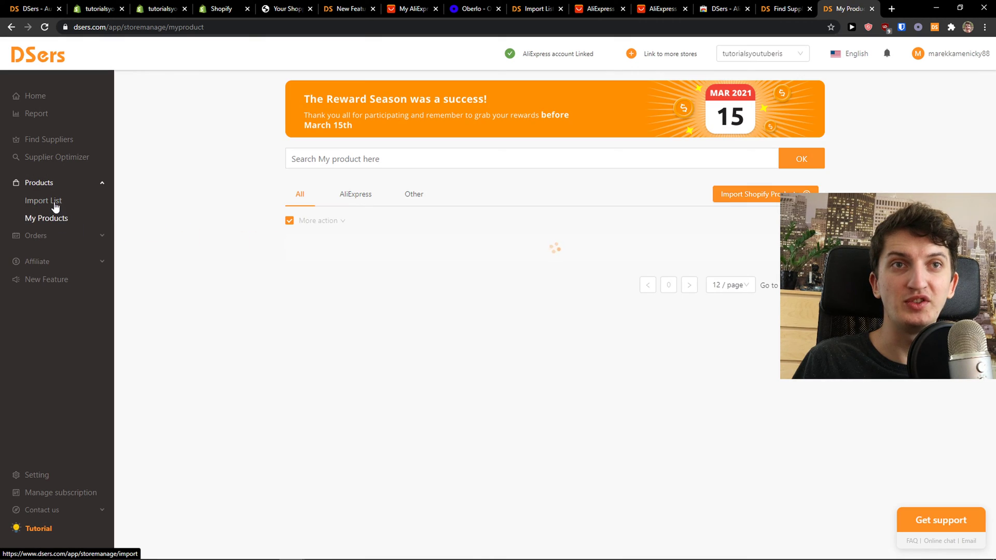
pyautogui.scroll(-1, 342, 415)
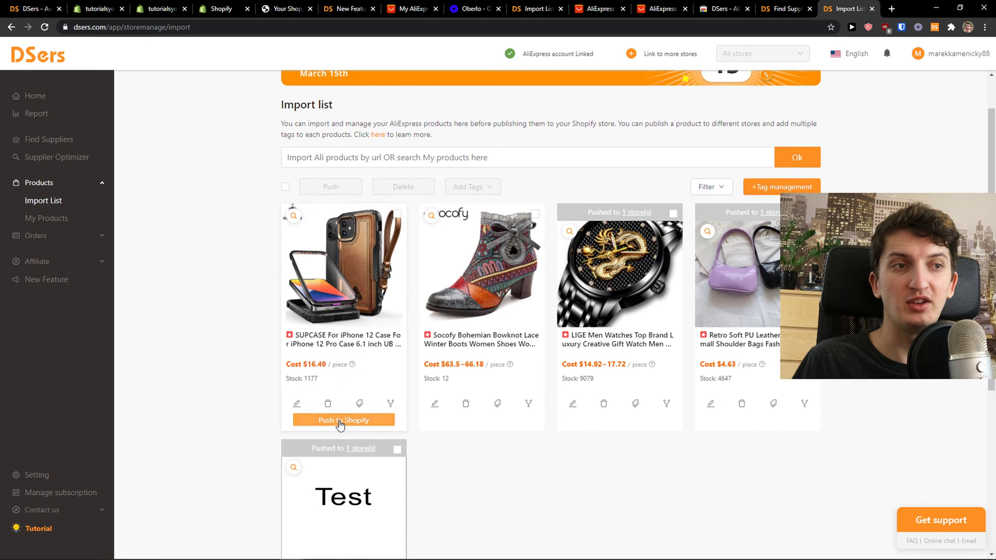
pyautogui.scroll(-1, 340, 426)
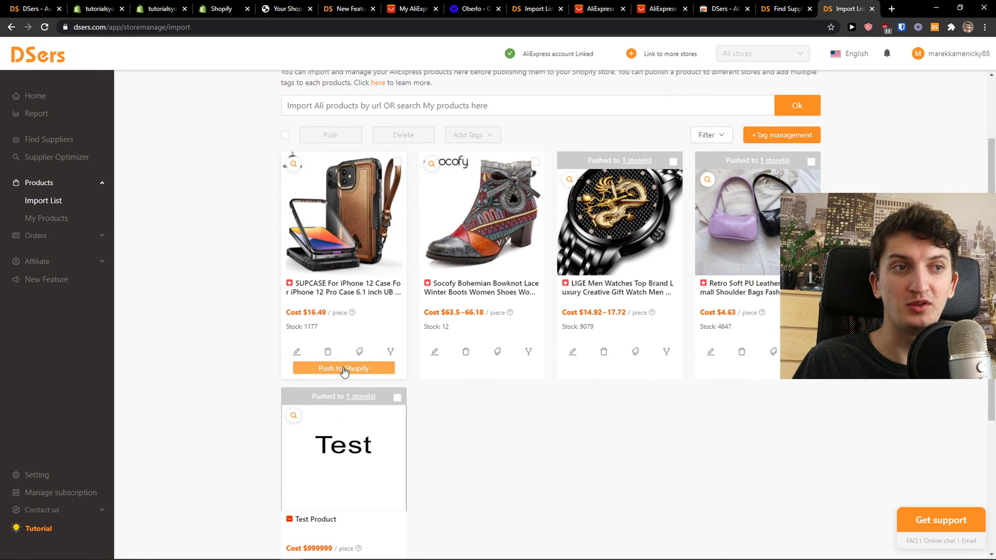
# Step: Push the SUPCASE case to the tutorialsyoutuberis Shopify store, publishing it to the Online Store
pyautogui.click(343, 369)
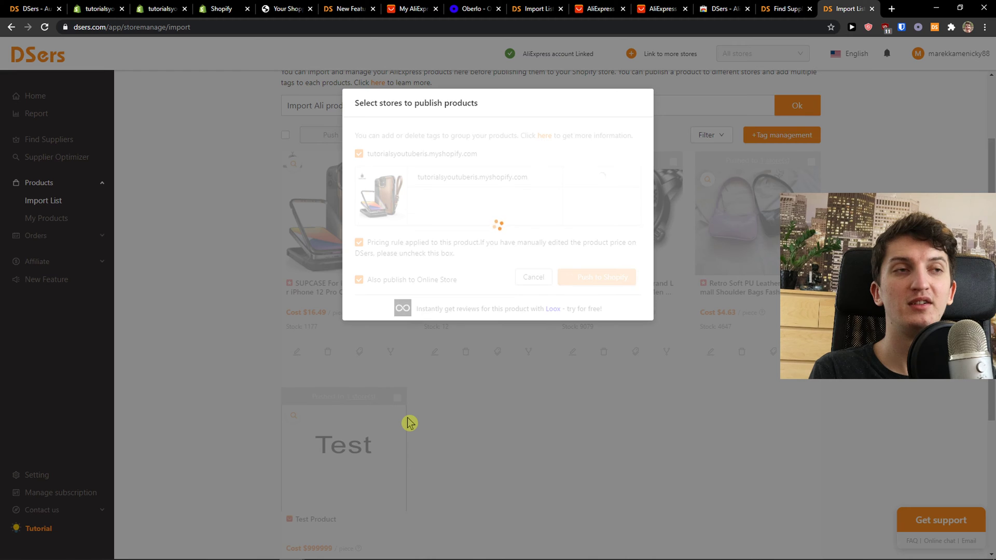
# Step: In Shopify admin, open the SUPCASE iPhone 12 case from All products
pyautogui.click(159, 8)
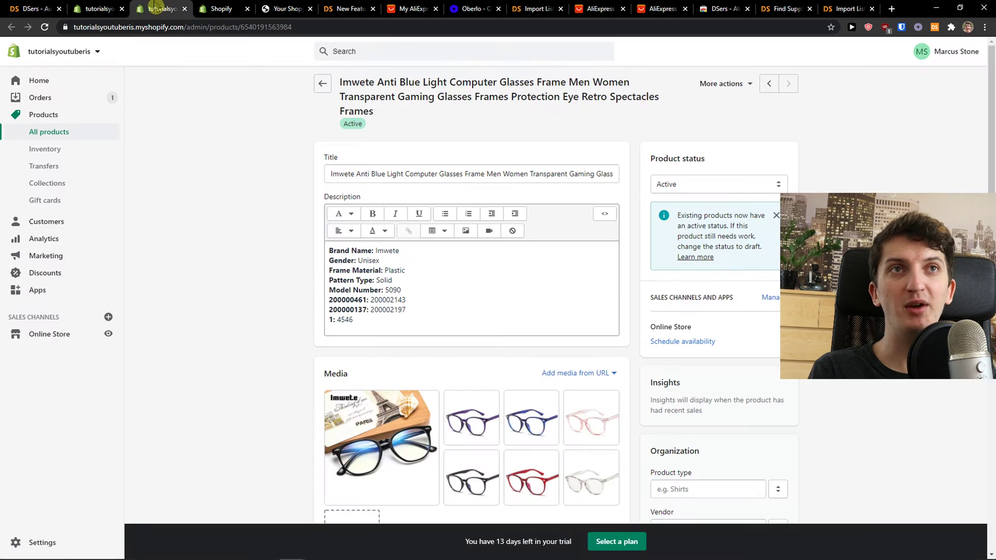
pyautogui.click(47, 133)
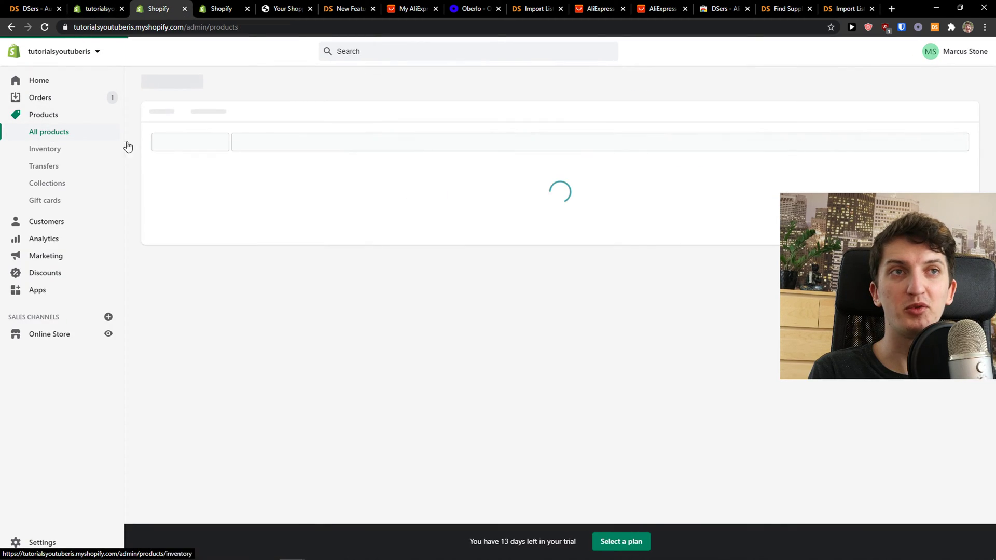
pyautogui.scroll(-3, 437, 125)
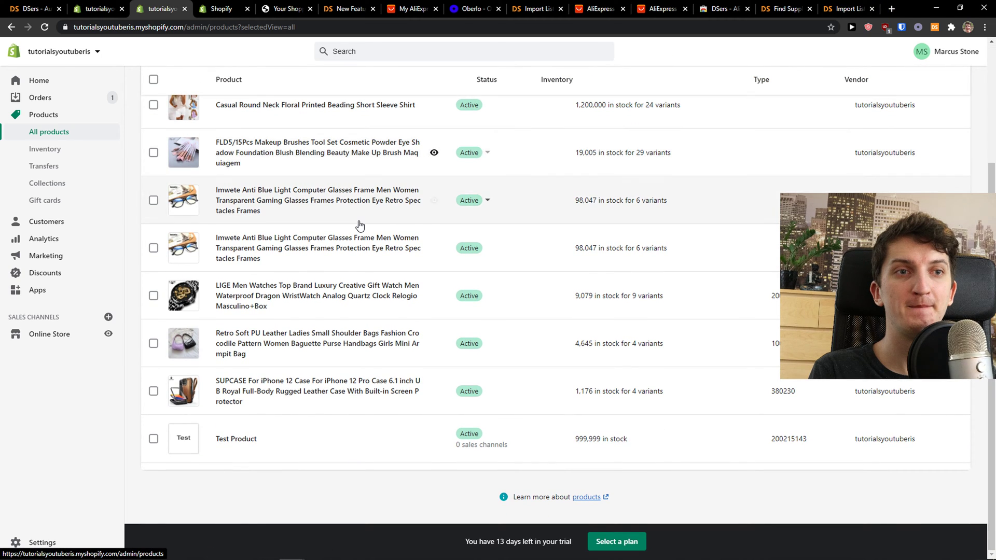
pyautogui.click(254, 395)
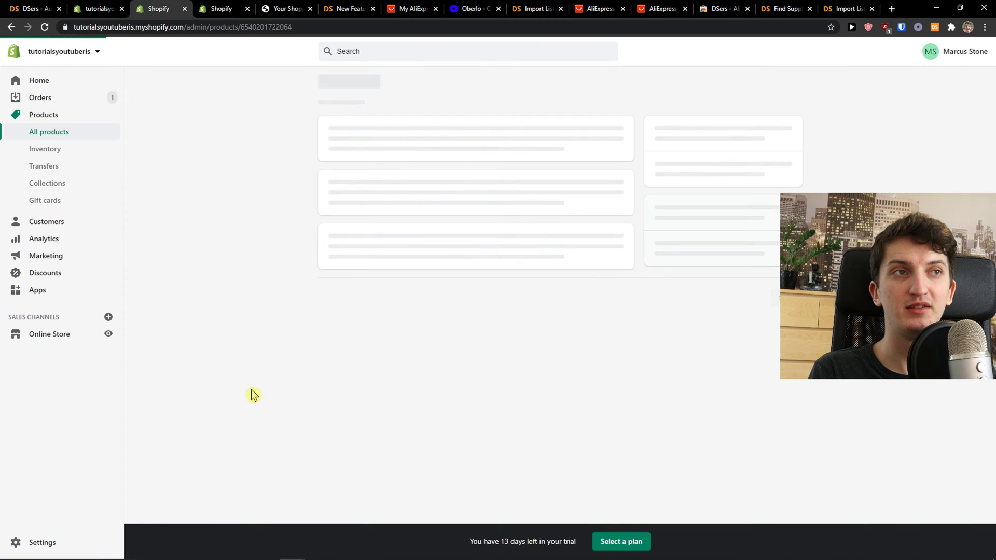
# Step: Check the Active product's imported description, then view the live online store
pyautogui.scroll(-5, 319, 363)
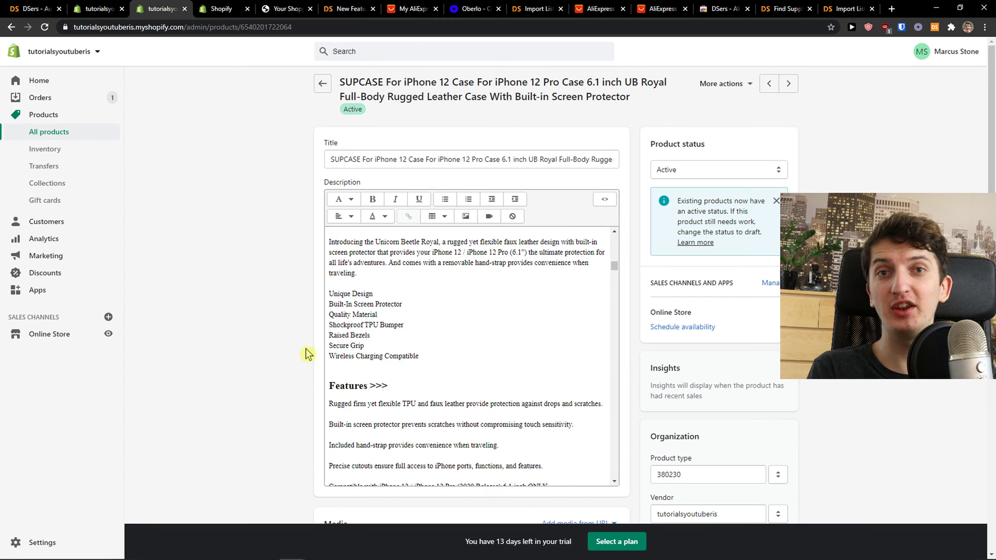
pyautogui.scroll(-7, 307, 353)
pyautogui.scroll(-4, 305, 355)
pyautogui.moveTo(376, 330); pyautogui.dragTo(354, 333)
pyautogui.scroll(10, 288, 372)
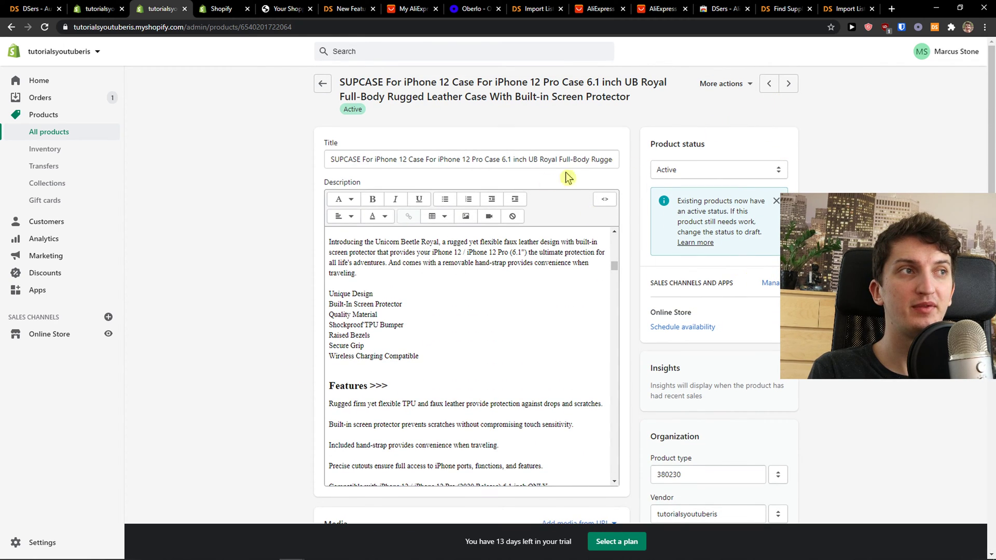
pyautogui.click(108, 335)
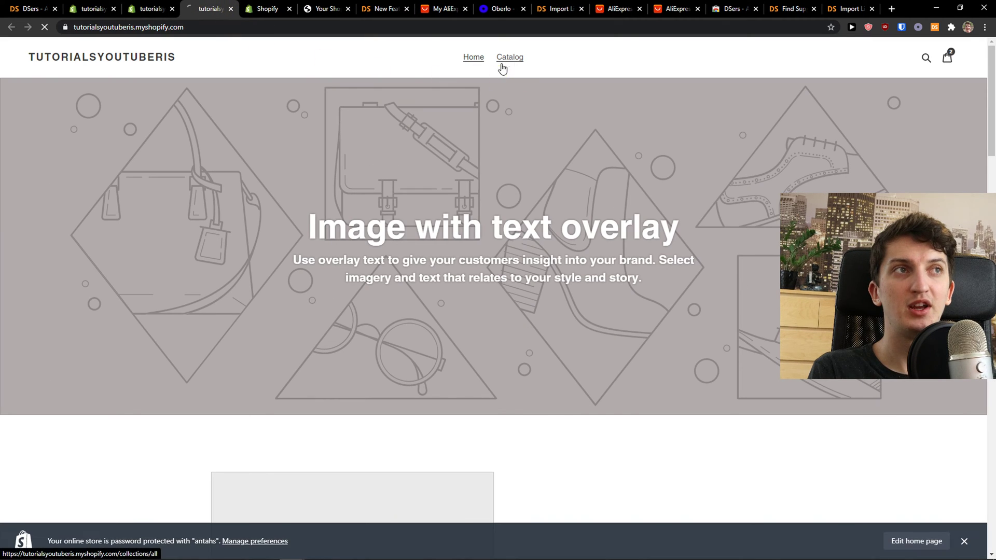
# Step: Browse the store catalog and flip through the SUPCASE case's product photos
pyautogui.click(501, 65)
pyautogui.scroll(-5, 182, 309)
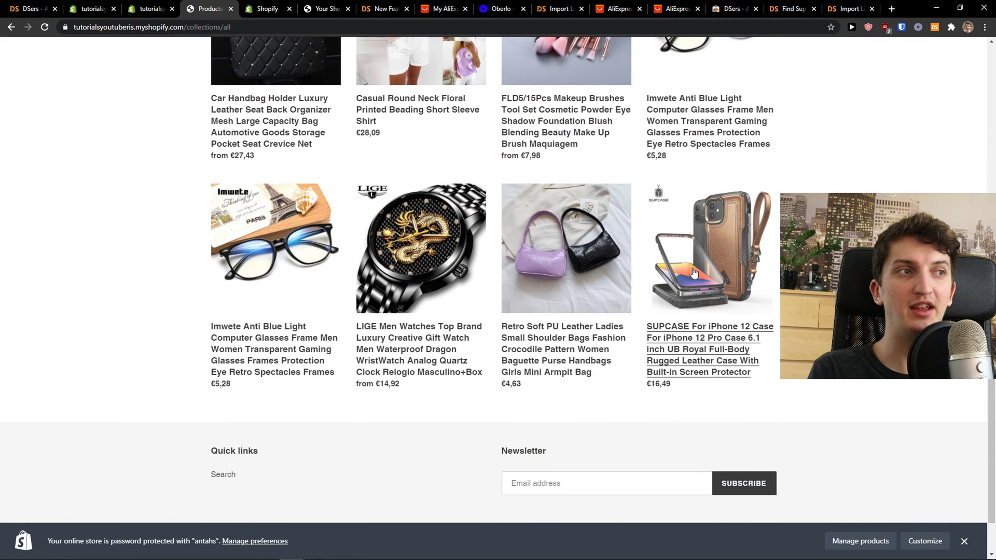
pyautogui.click(701, 270)
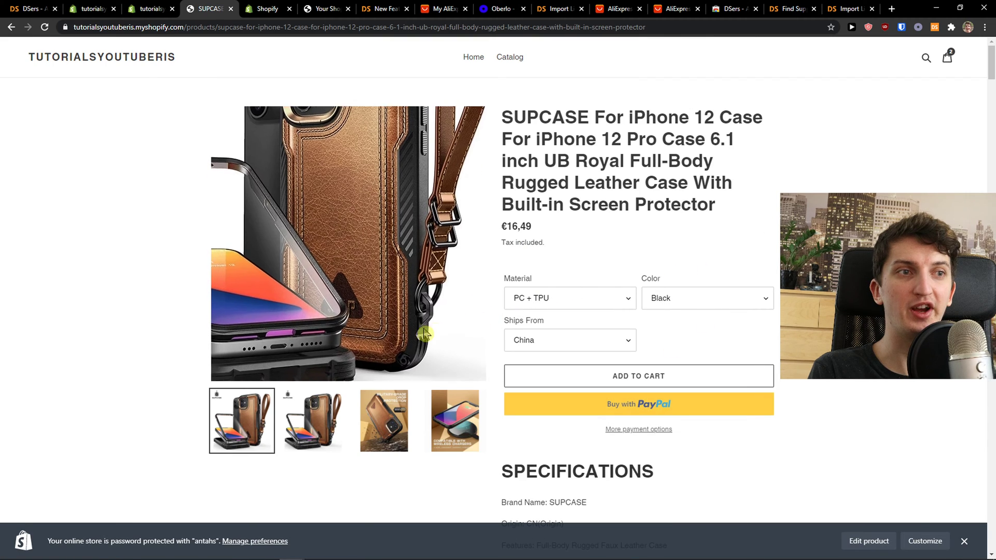
pyautogui.click(313, 421)
pyautogui.click(387, 414)
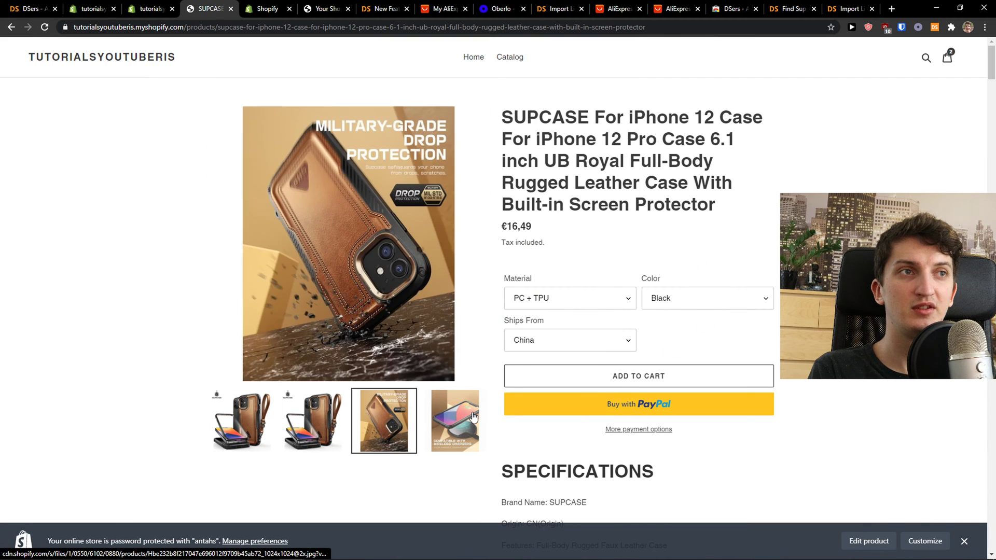
pyautogui.click(473, 417)
pyautogui.click(313, 420)
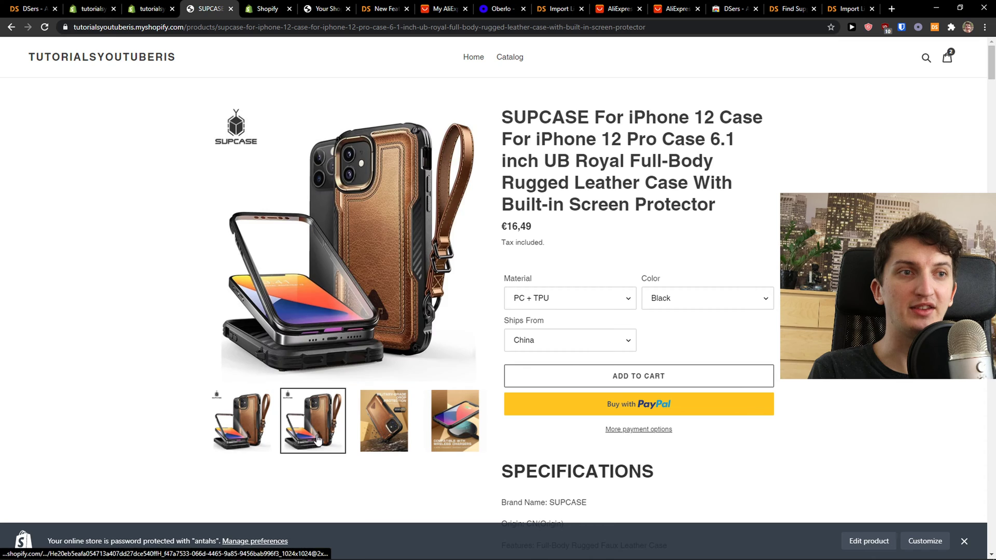
pyautogui.click(241, 420)
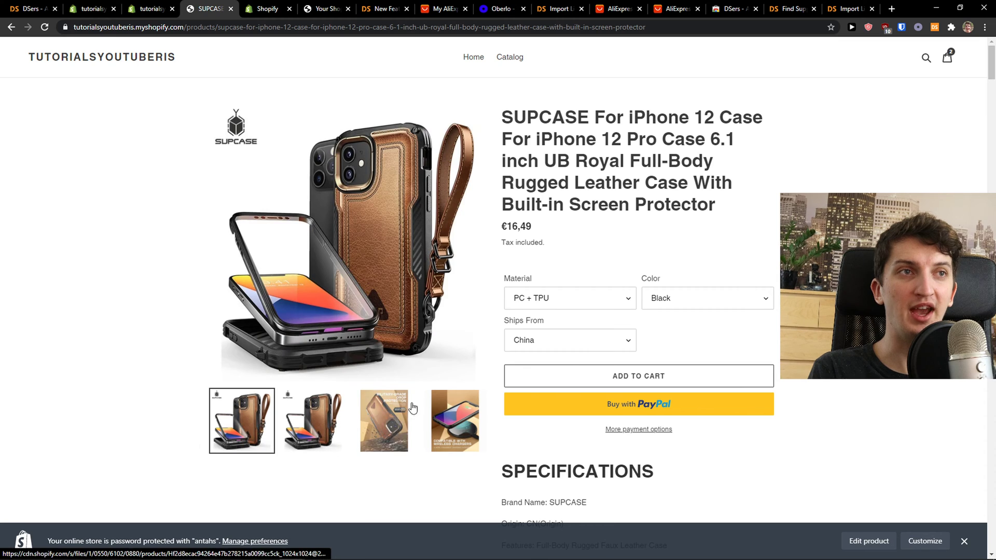
# Step: Add the SUPCASE case to the cart, attempt checkout, then go to AliExpress orders
pyautogui.click(611, 380)
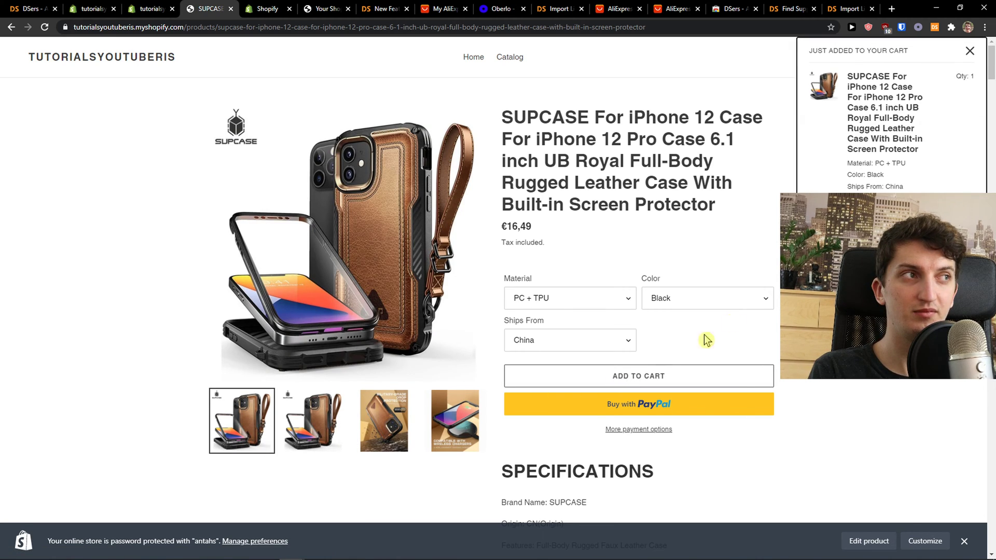
pyautogui.click(891, 218)
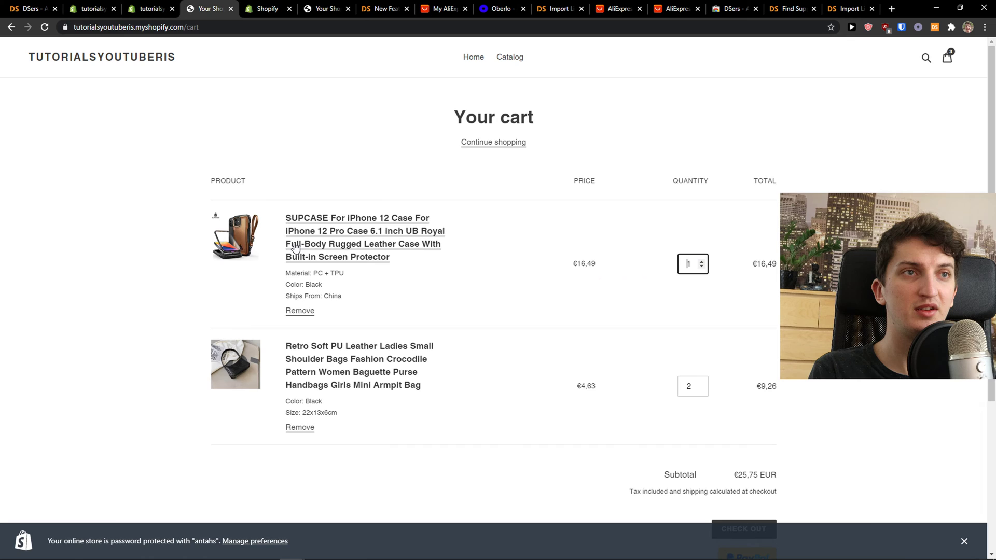
pyautogui.scroll(-3, 334, 282)
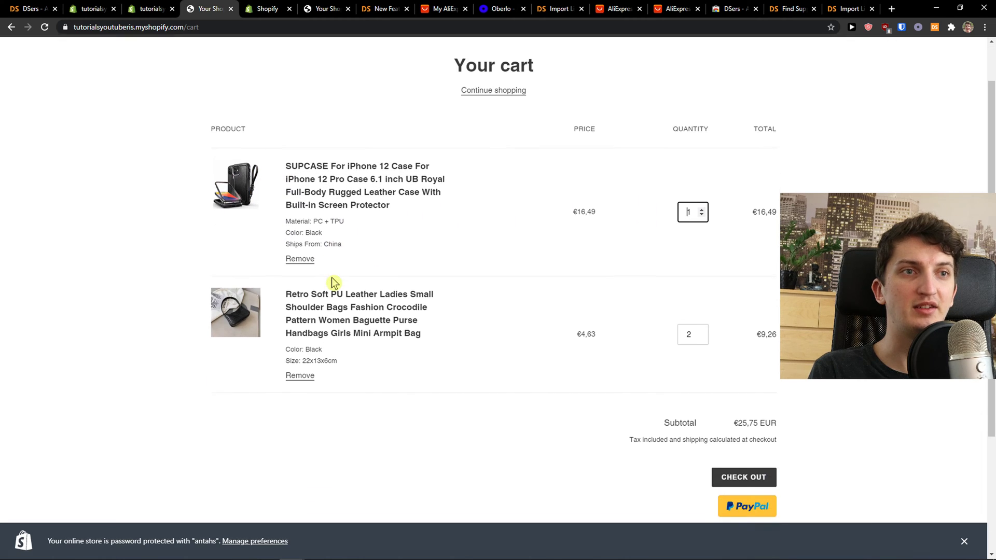
pyautogui.click(725, 372)
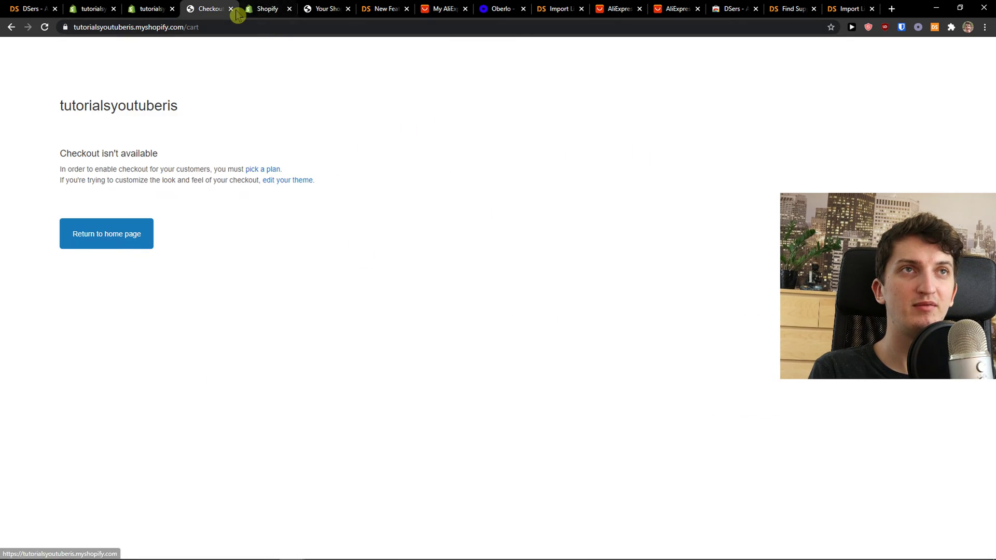
pyautogui.click(230, 8)
pyautogui.click(388, 9)
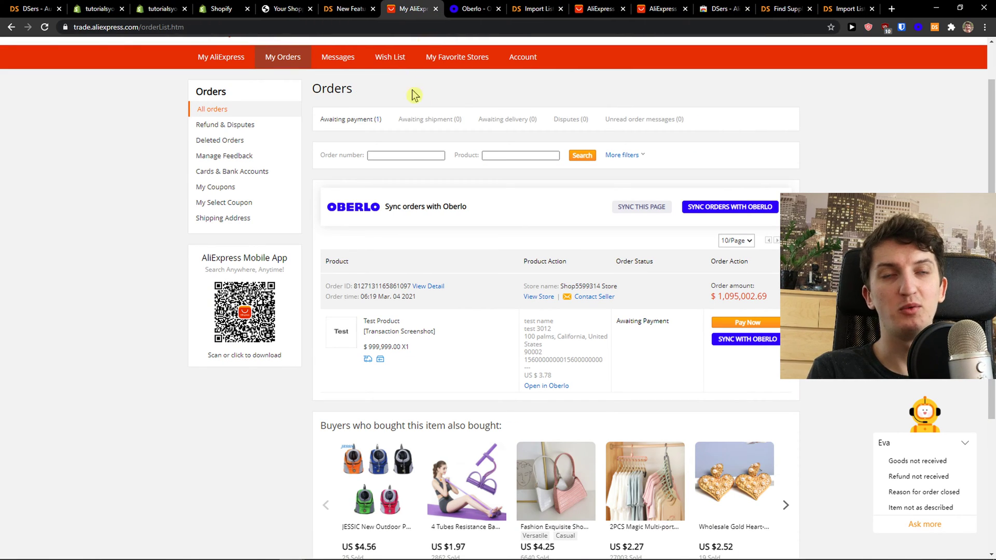
# Step: Visit DSers' My Products, then Orders > Open showing one order awaiting payment
pyautogui.click(595, 9)
pyautogui.click(352, 8)
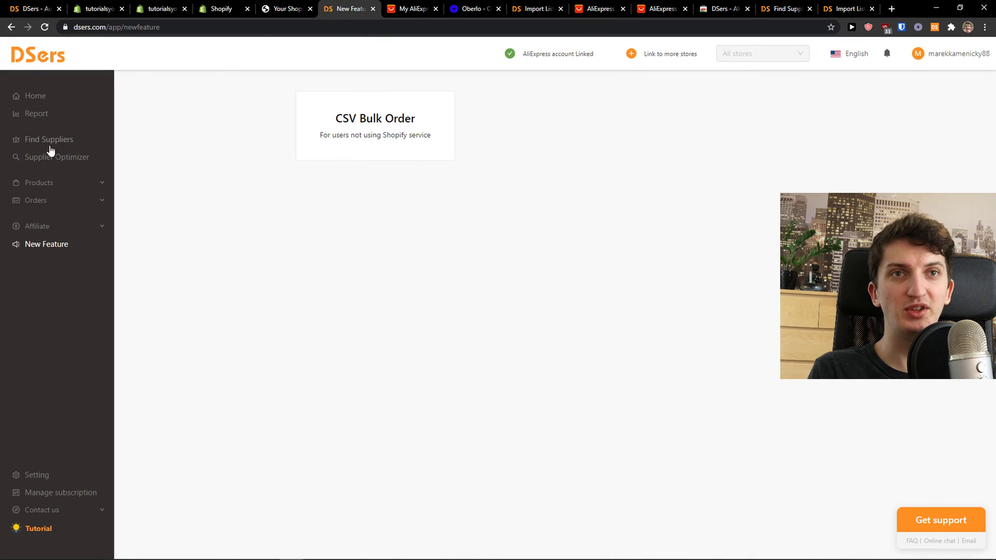
pyautogui.click(67, 185)
pyautogui.click(54, 221)
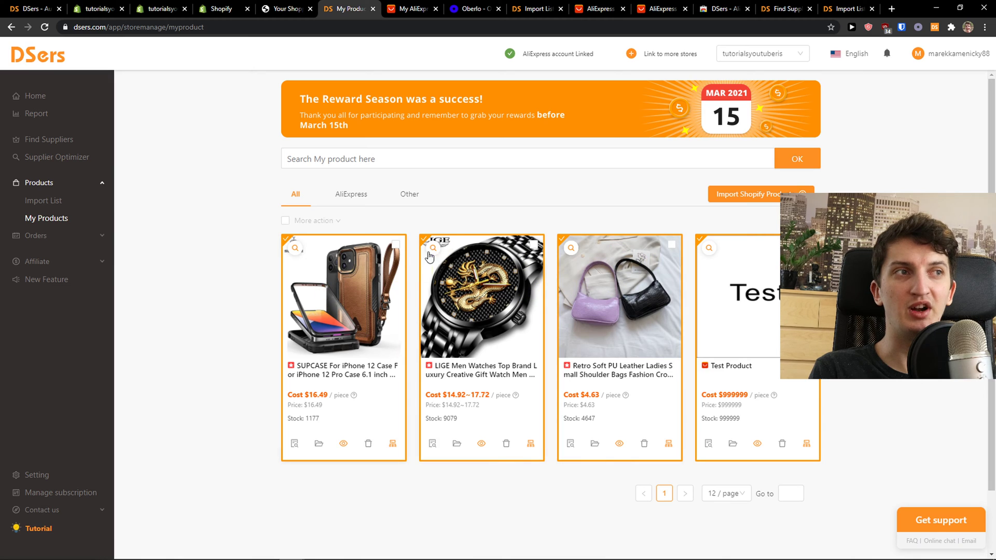
pyautogui.click(44, 240)
pyautogui.click(40, 222)
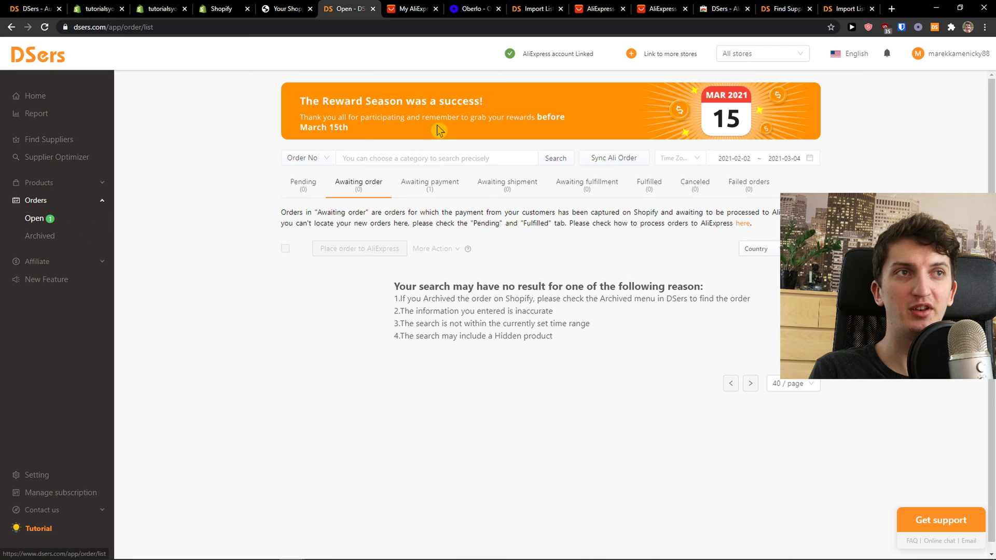
pyautogui.click(393, 7)
pyautogui.click(358, 9)
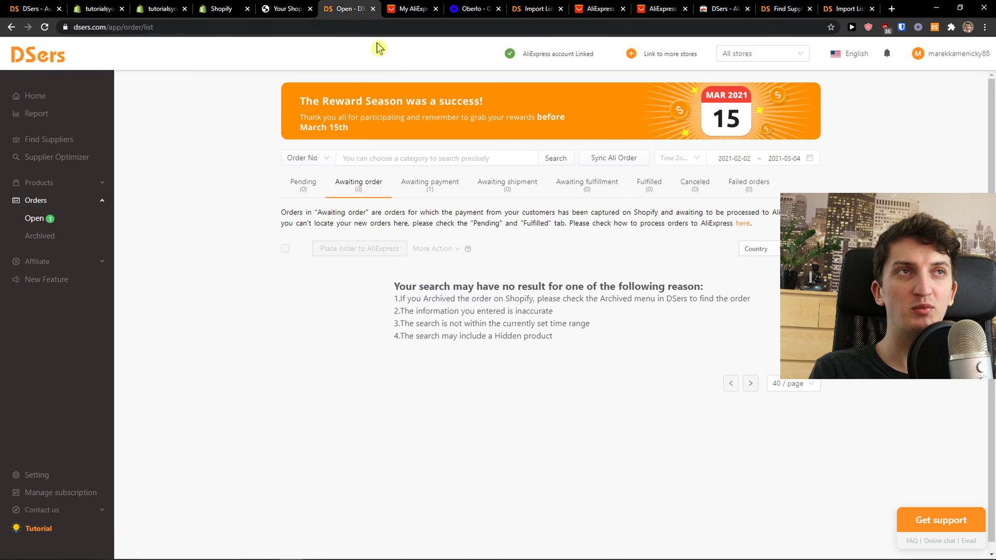
# Step: Scroll through the AliExpress Orders page, briefly checking the DSers orders tab
pyautogui.click(410, 9)
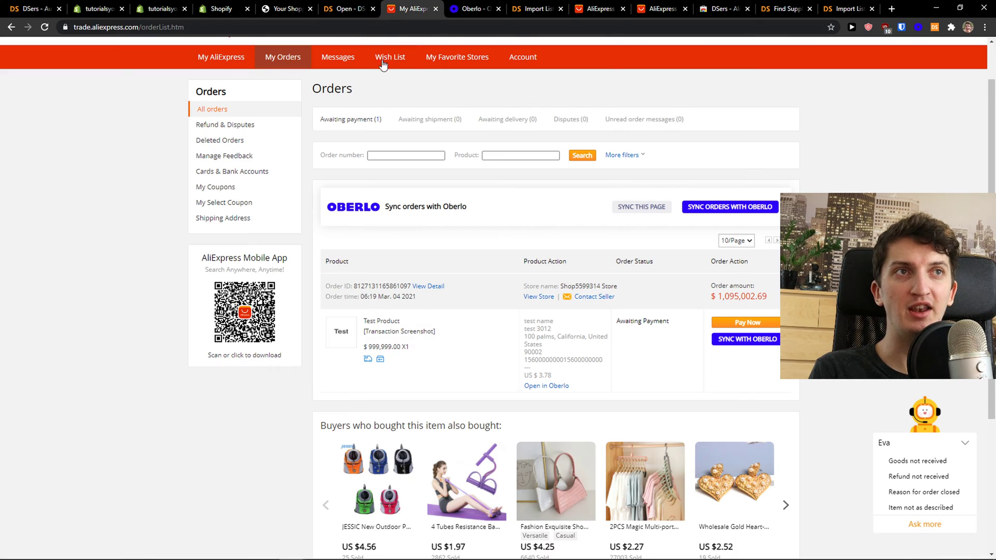
pyautogui.scroll(-1, 529, 234)
pyautogui.scroll(2, 524, 229)
pyautogui.scroll(-2, 514, 225)
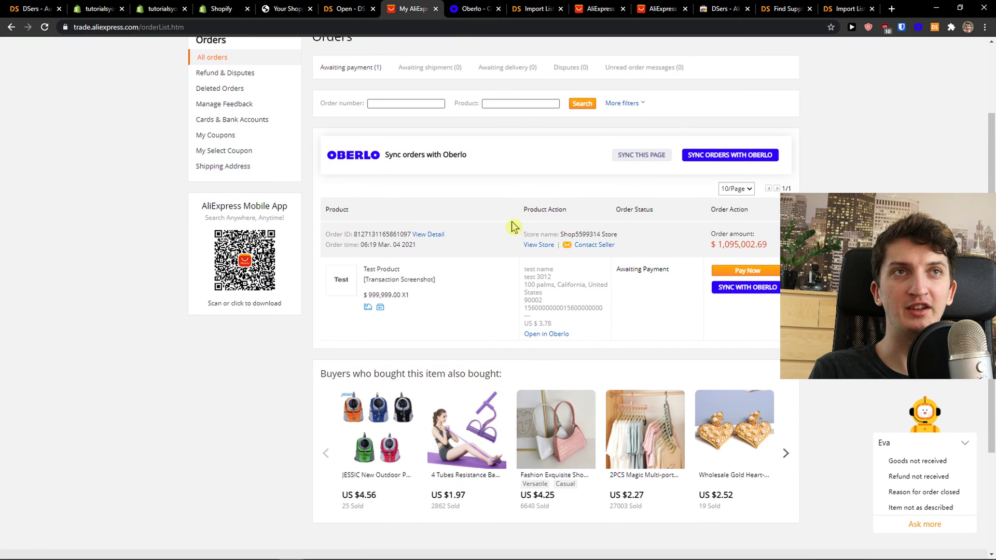
pyautogui.scroll(2, 506, 220)
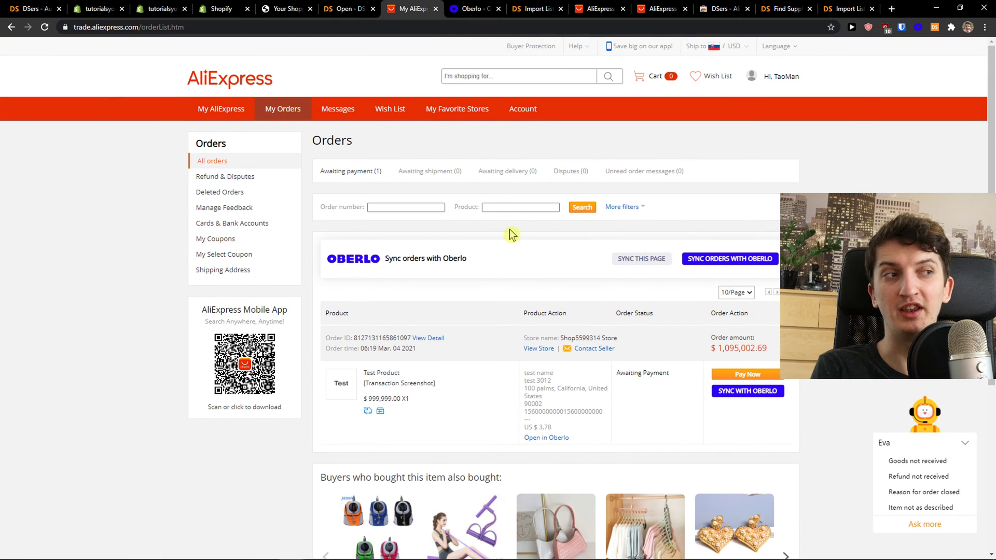
pyautogui.hotkey('ctrl', 'shift', 'Tab')
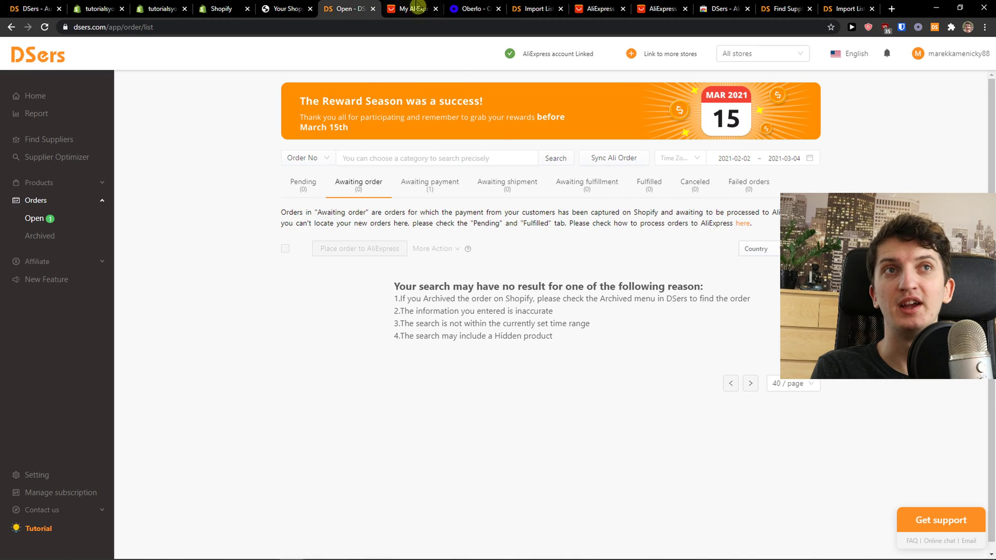
pyautogui.hotkey('ctrl', 'Tab')
pyautogui.scroll(-1, 466, 208)
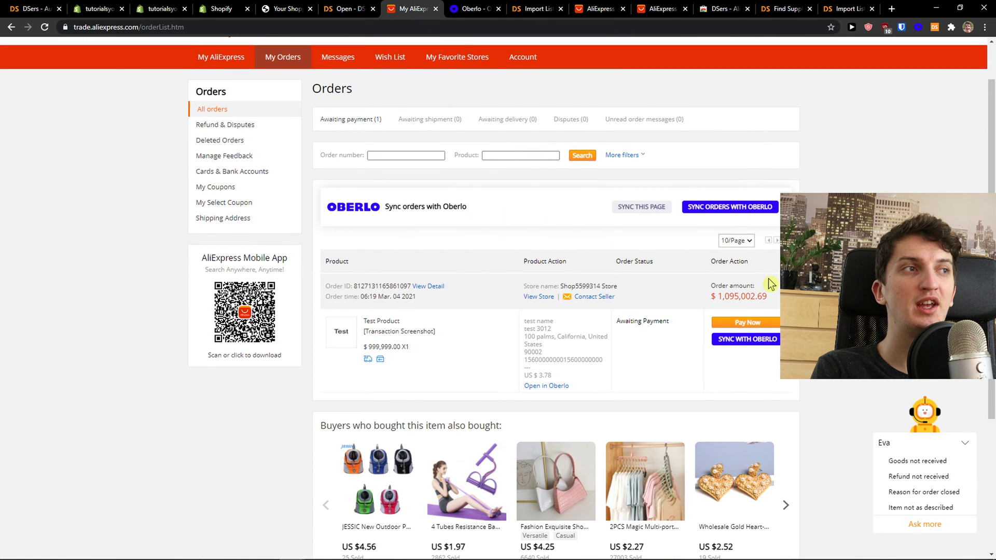
pyautogui.scroll(-1, 609, 307)
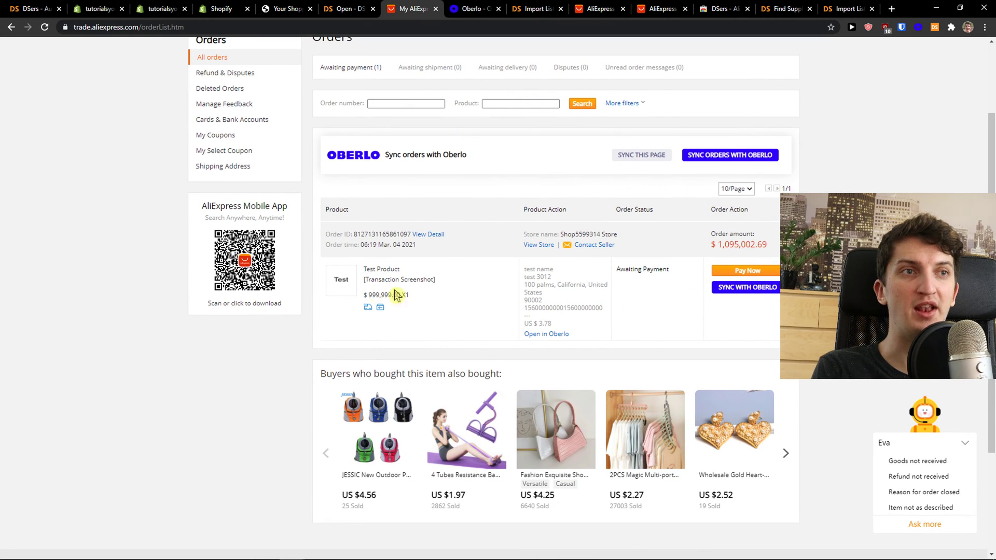
# Step: Open checkout for the US $1,095,002.69 test order, try payment methods, and leave it unpaid
pyautogui.click(747, 272)
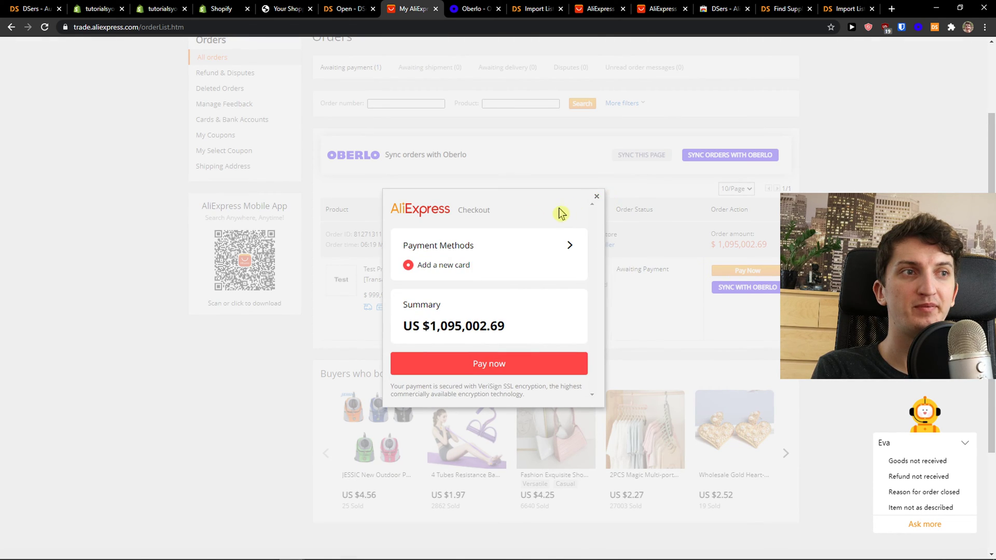
pyautogui.click(539, 251)
pyautogui.click(283, 184)
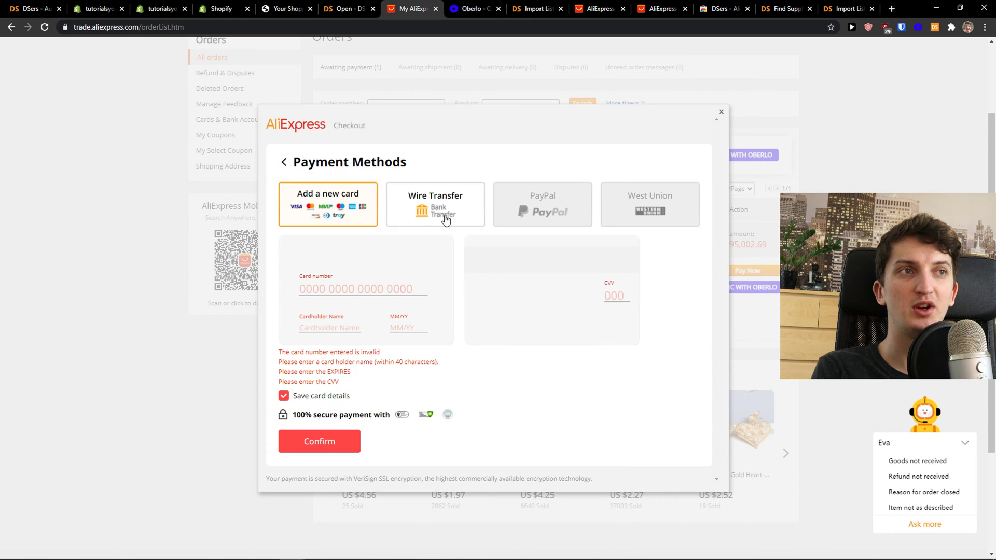
pyautogui.click(721, 113)
pyautogui.click(744, 270)
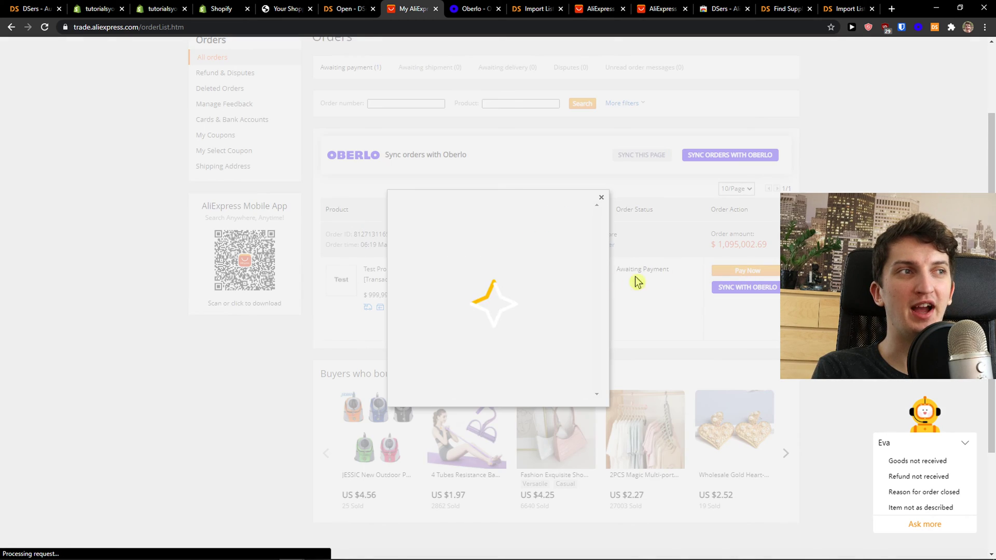
pyautogui.scroll(-2, 498, 329)
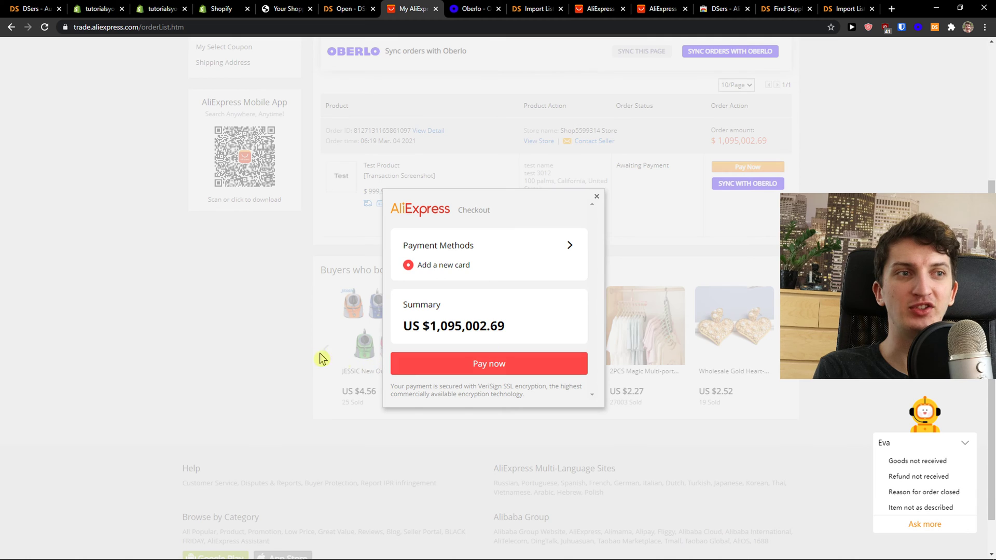
pyautogui.scroll(4, 309, 353)
pyautogui.scroll(-2, 295, 349)
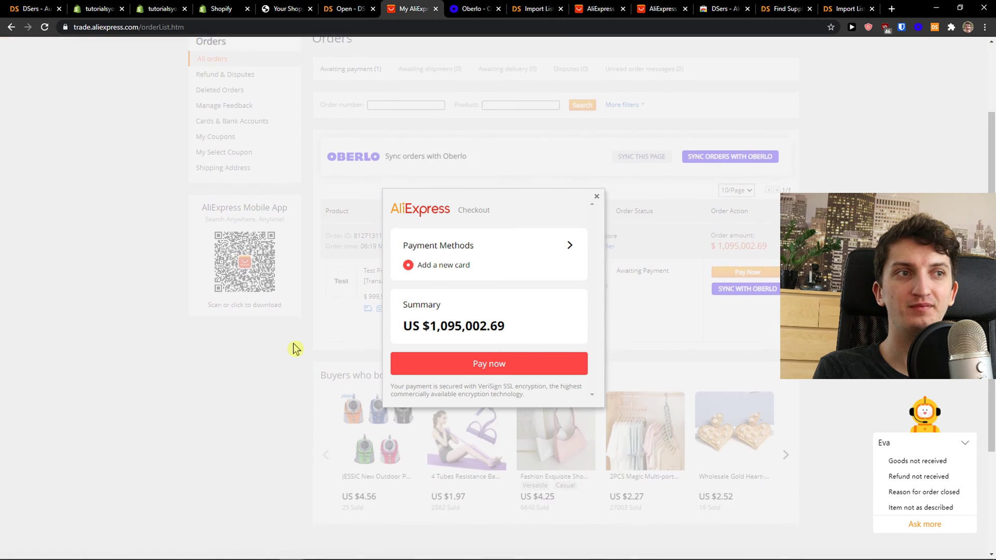
pyautogui.scroll(2, 363, 304)
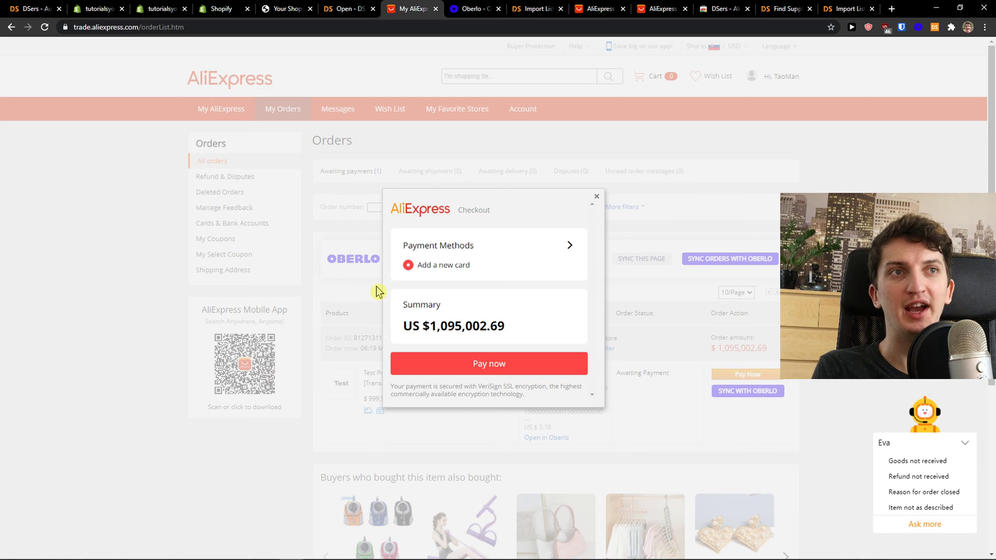
# Step: Browse AliExpress weekly deals to the XITUO 8-inch kitchen knife set's product page
pyautogui.click(343, 8)
pyautogui.click(602, 8)
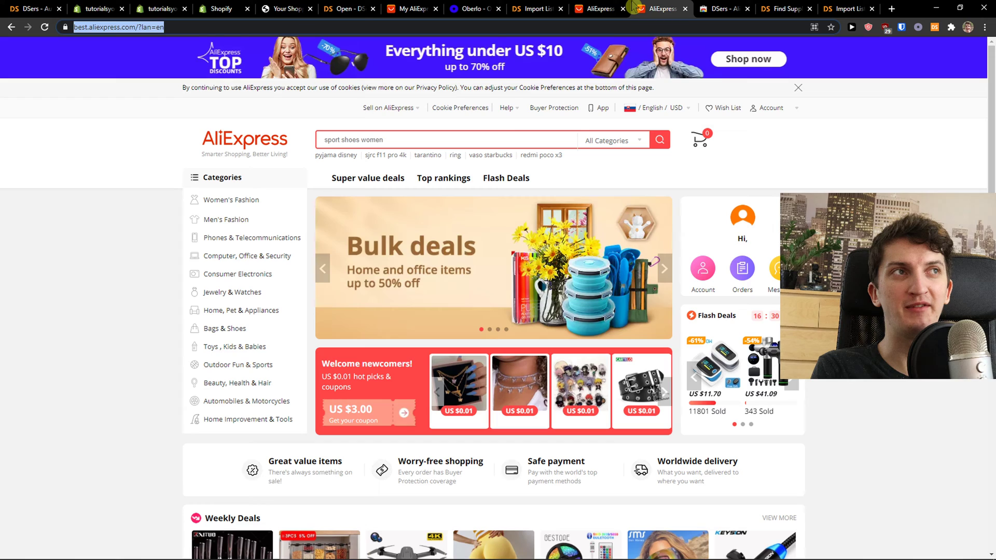
pyautogui.scroll(-4, 342, 228)
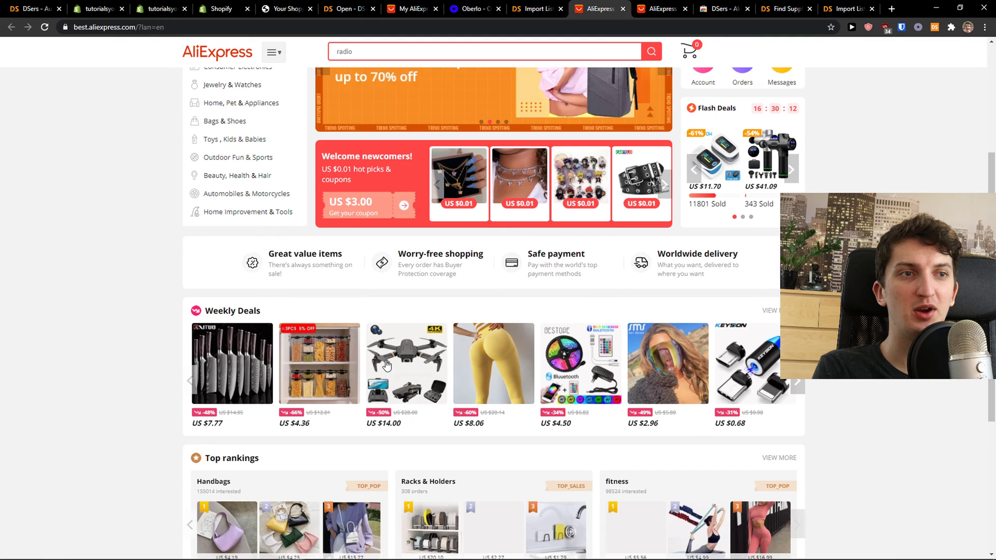
pyautogui.click(339, 366)
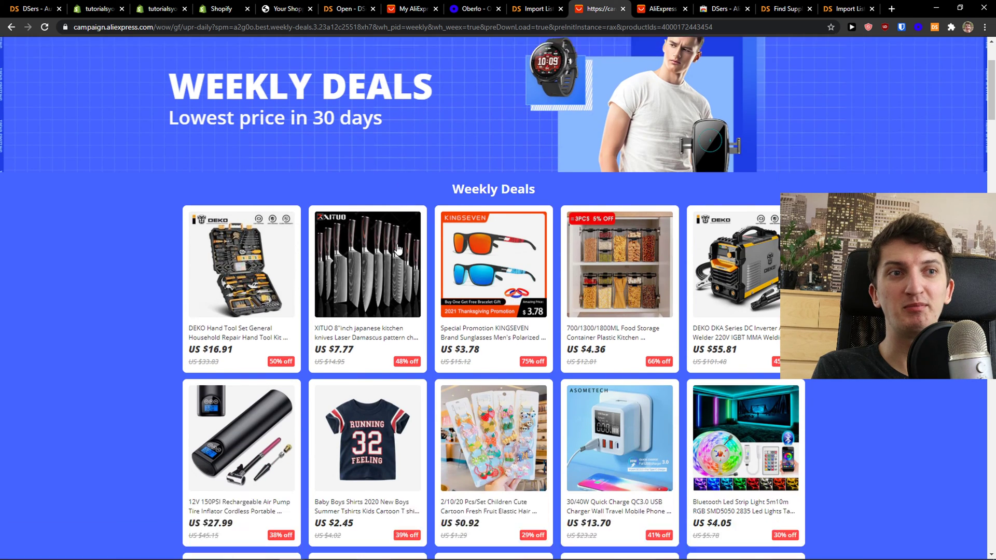
pyautogui.scroll(-1, 357, 233)
pyautogui.click(356, 266)
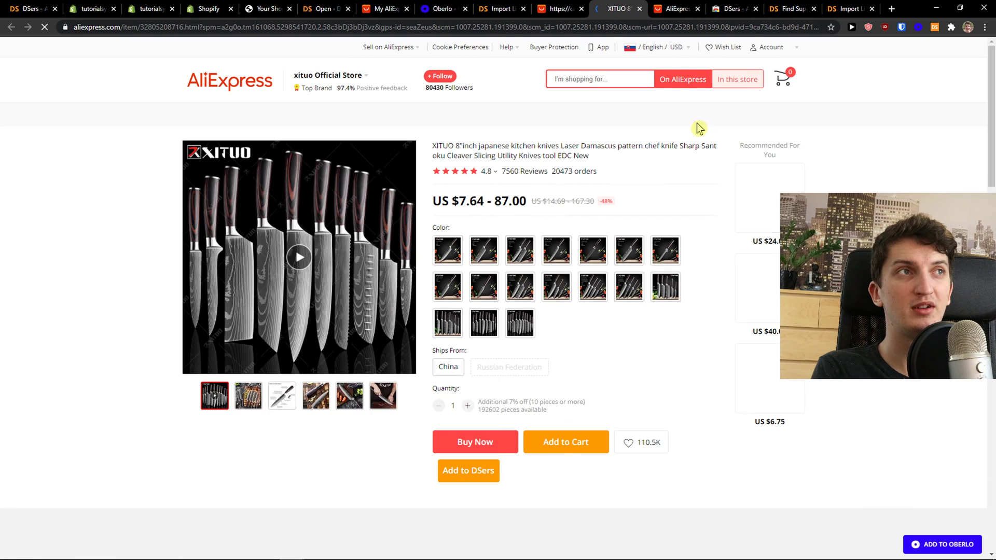
# Step: Import the XITUO knife set into DSers with the Add to DSers button
pyautogui.scroll(-1, 658, 186)
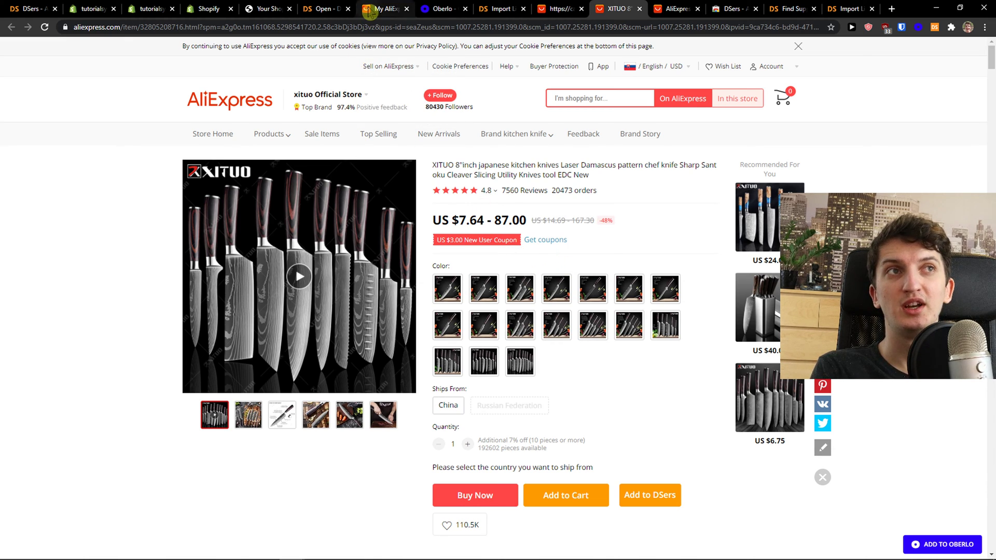
pyautogui.scroll(-3, 649, 415)
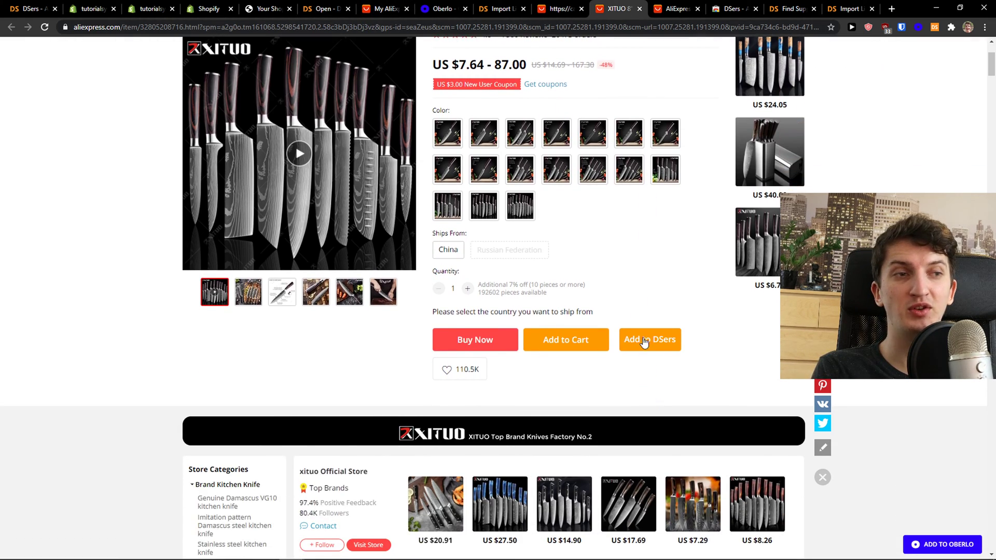
pyautogui.click(645, 346)
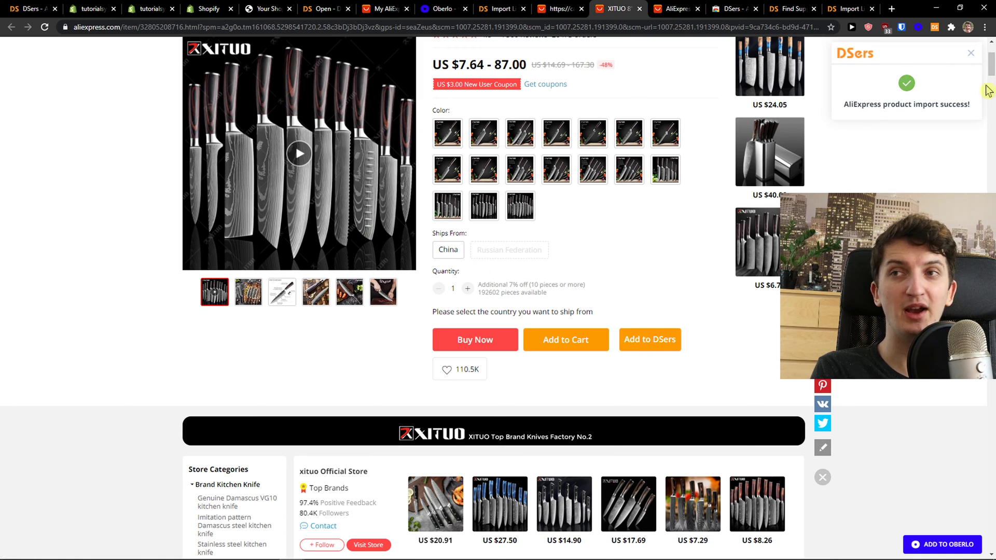
pyautogui.scroll(1, 896, 108)
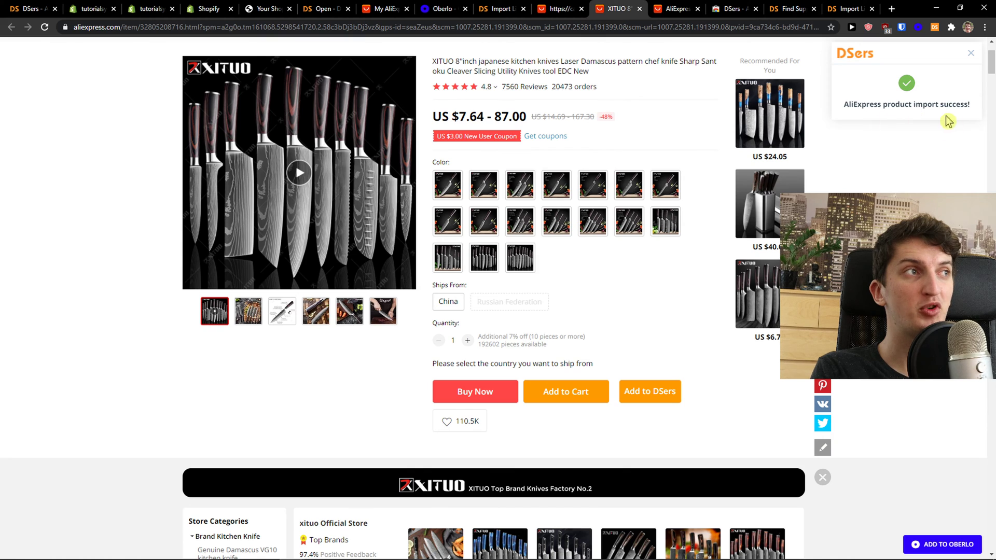
pyautogui.click(386, 9)
# Step: Open DSers' Products > Import List showing the XITUO knife set card
pyautogui.click(324, 9)
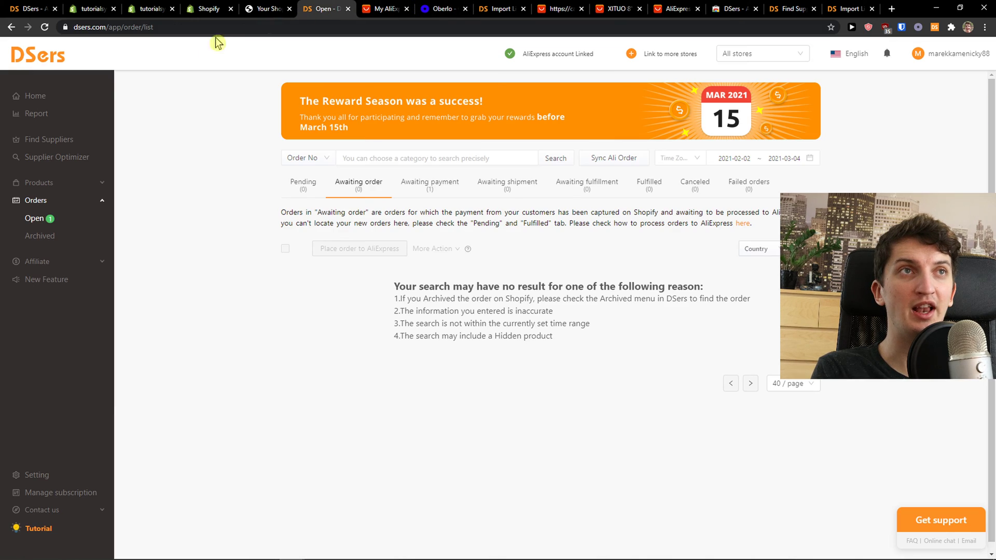
pyautogui.click(48, 183)
pyautogui.click(45, 202)
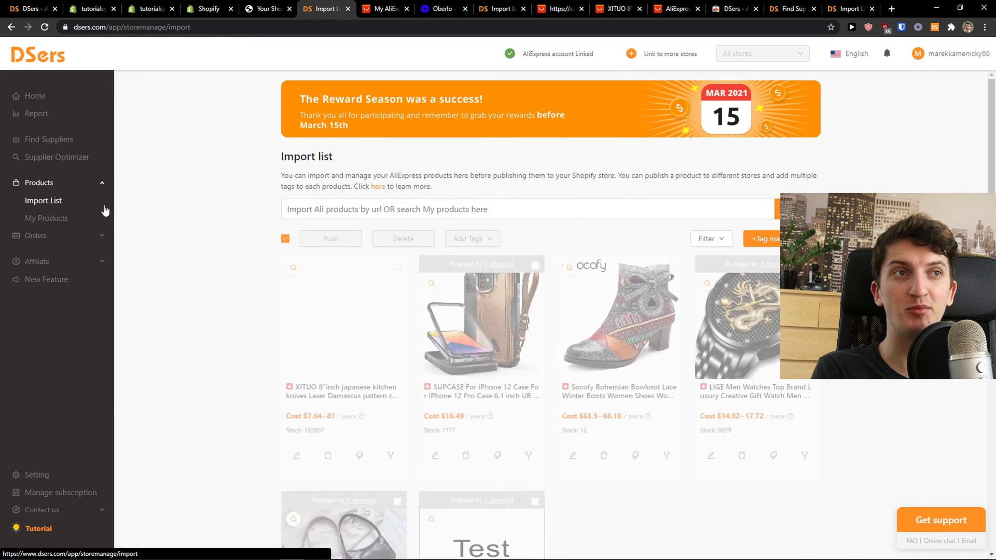
pyautogui.scroll(-1, 312, 441)
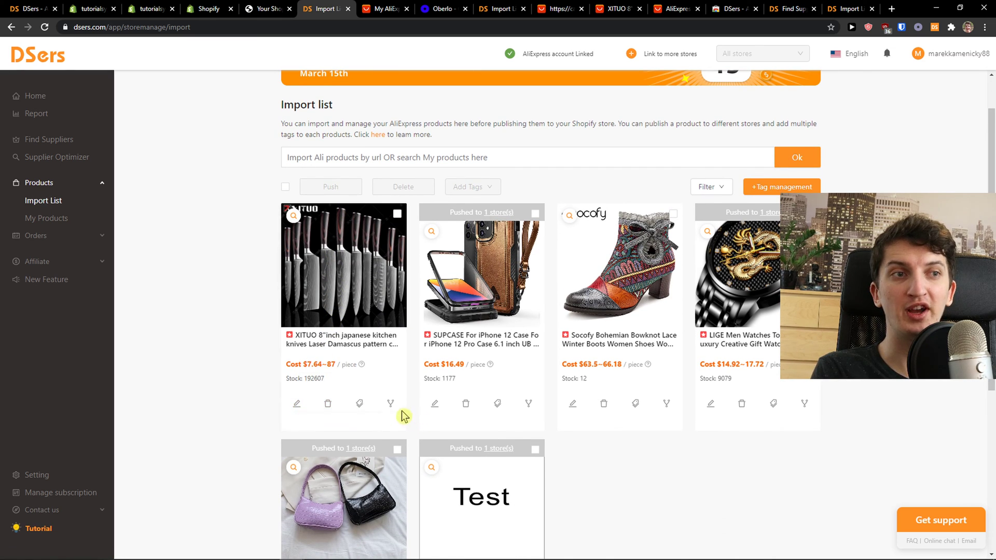
# Step: Try the knife set's split by variant and by option, then close without splitting
pyautogui.click(390, 404)
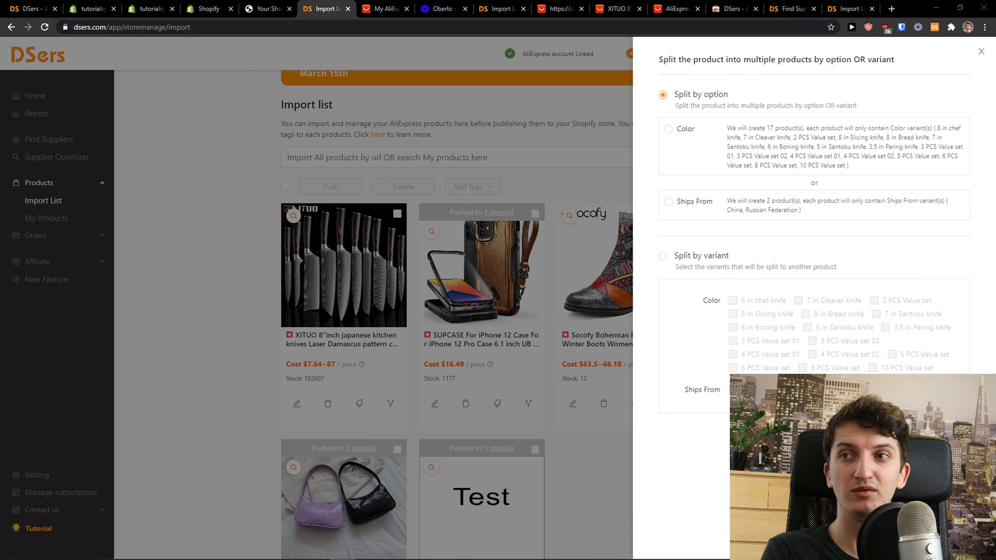
pyautogui.click(663, 256)
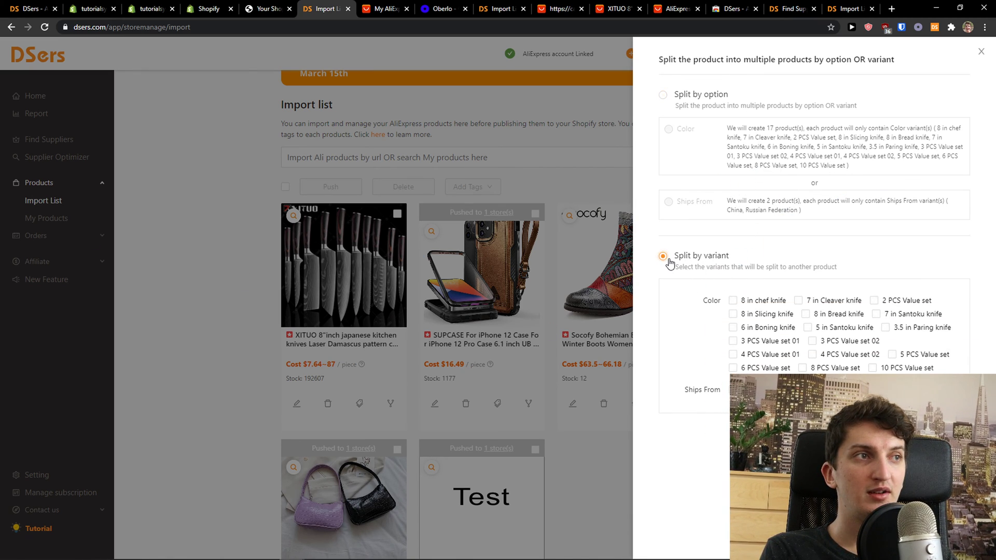
pyautogui.click(667, 98)
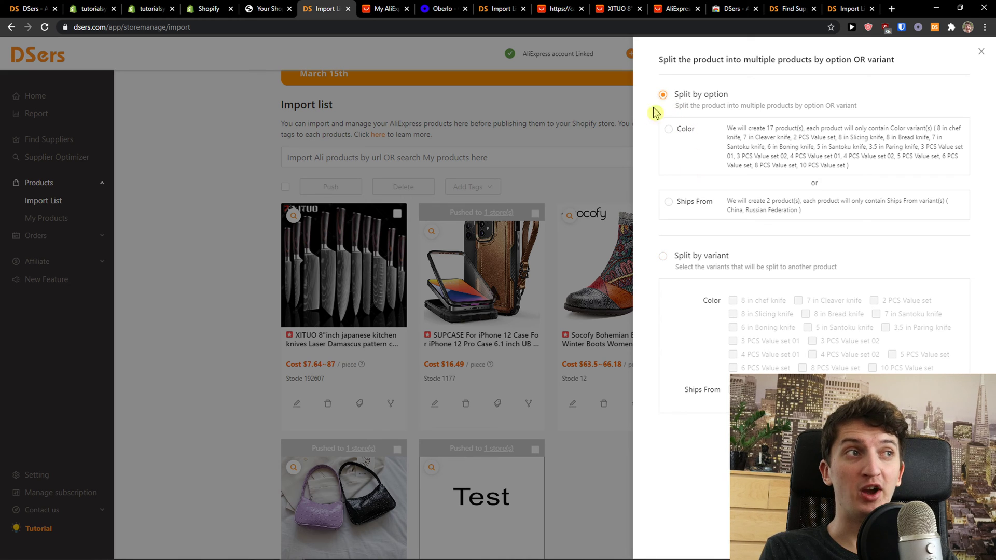
pyautogui.click(586, 128)
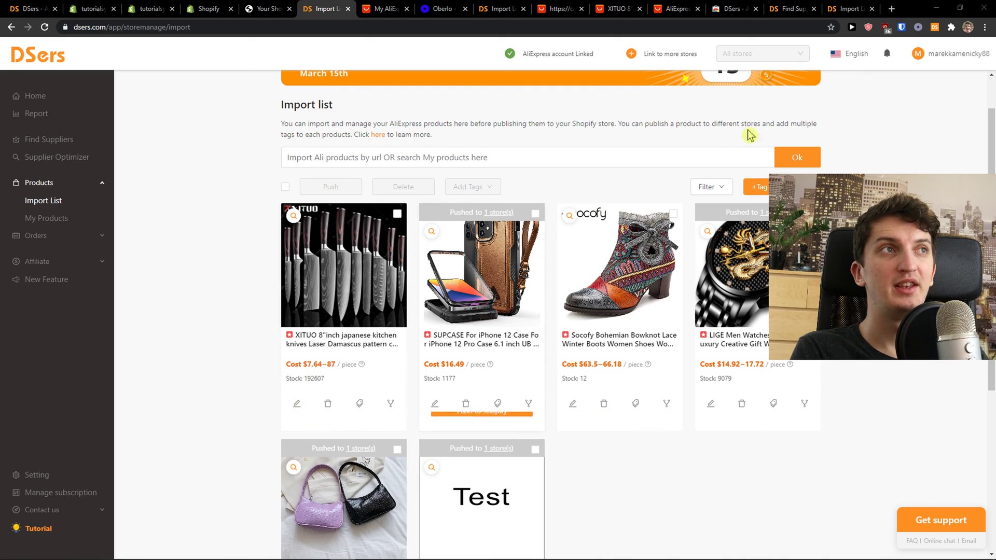
pyautogui.click(496, 6)
pyautogui.click(31, 8)
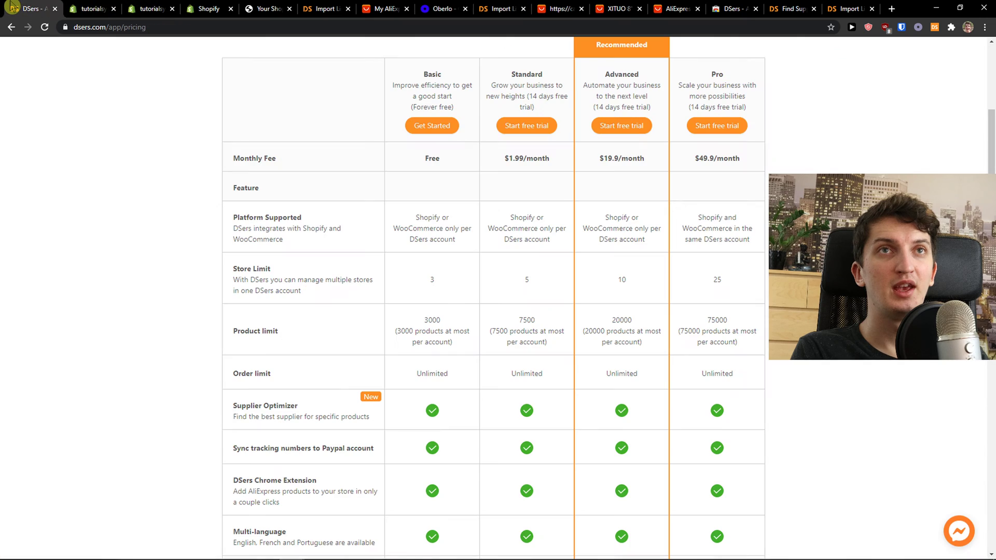
pyautogui.scroll(2, 262, 128)
pyautogui.scroll(1, 245, 127)
pyautogui.scroll(-5, 235, 127)
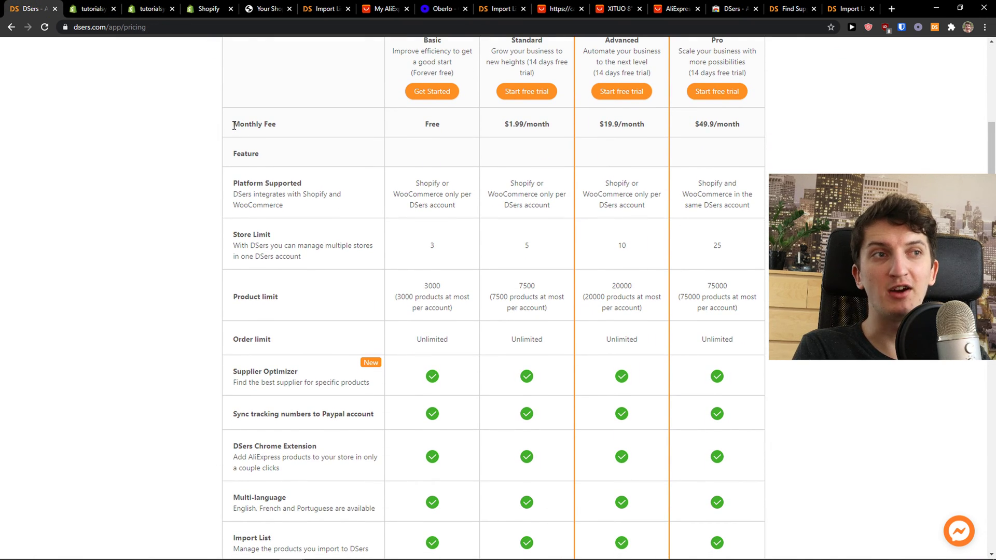
pyautogui.scroll(2, 234, 125)
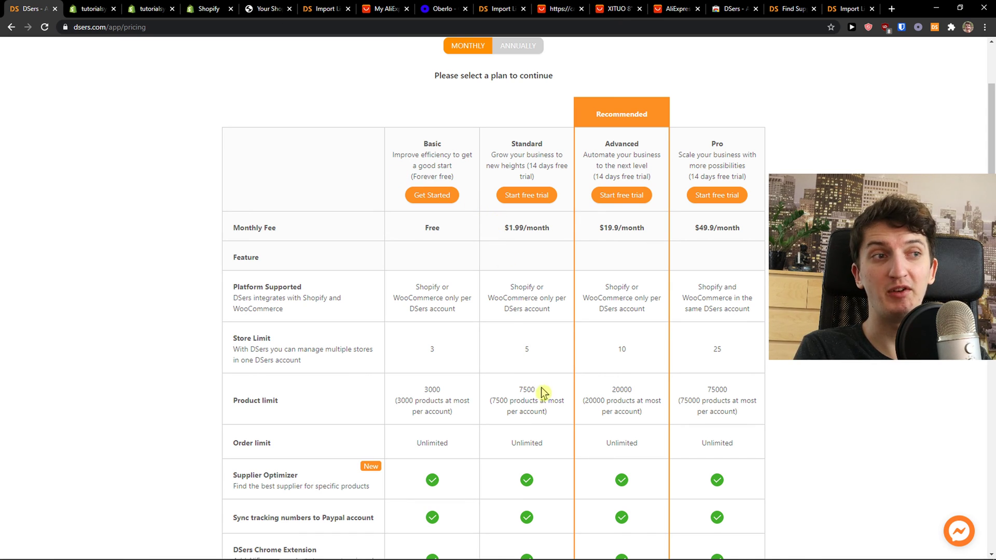
pyautogui.moveTo(517, 393); pyautogui.dragTo(556, 412)
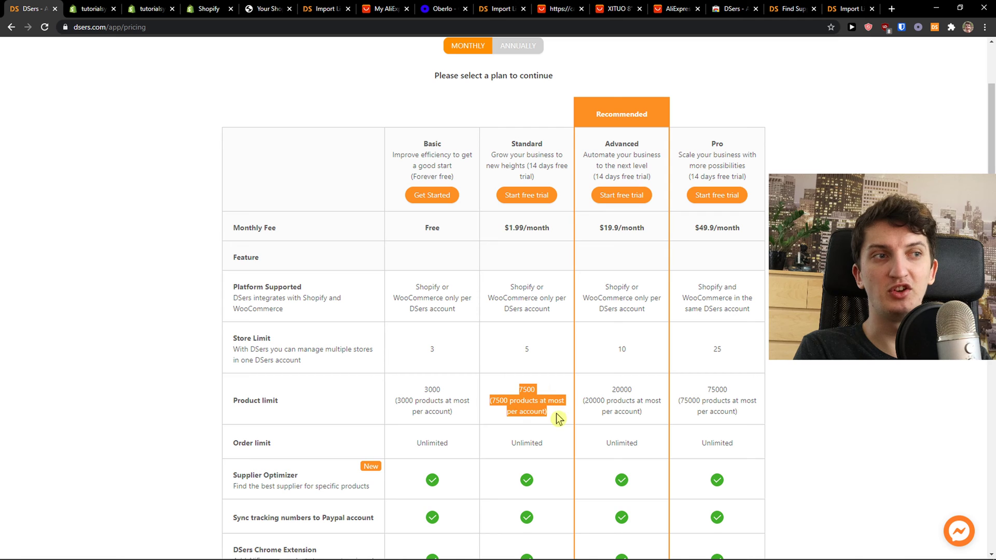
pyautogui.click(556, 413)
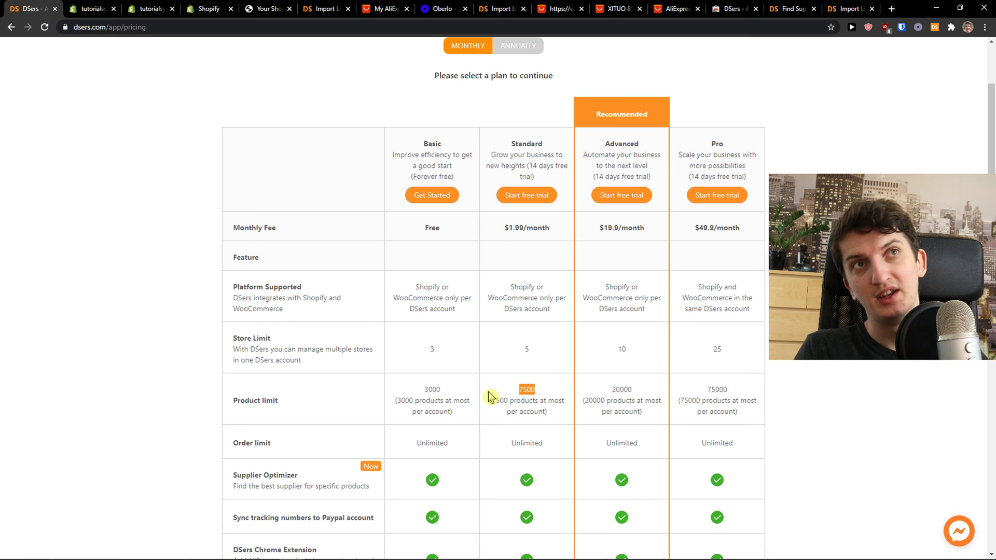
pyautogui.click(334, 8)
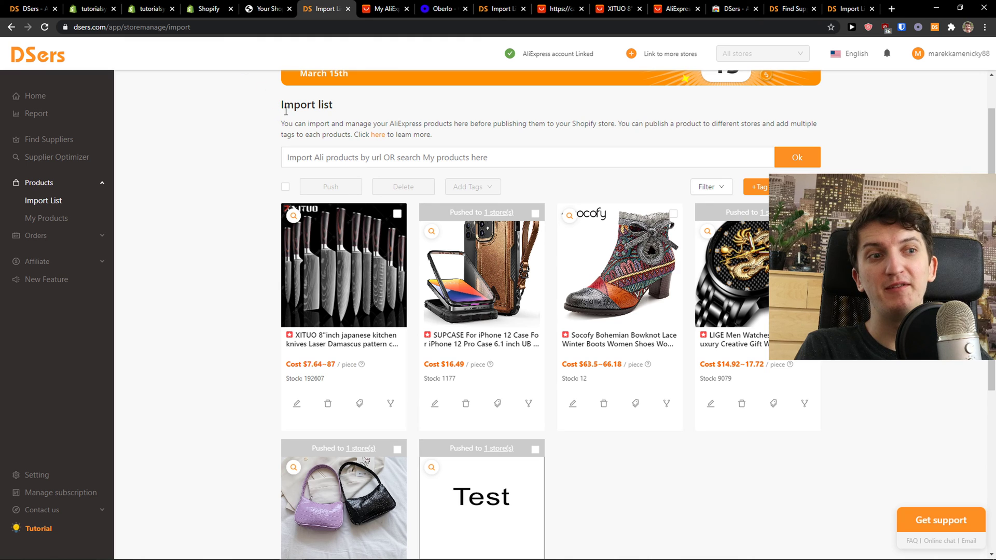
pyautogui.scroll(-1, 282, 108)
pyautogui.scroll(2, 282, 109)
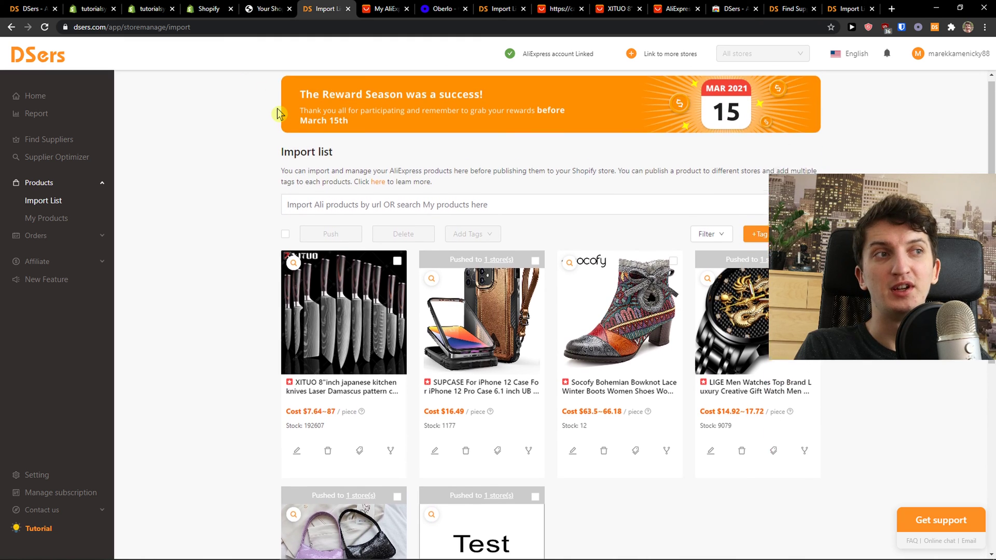
pyautogui.scroll(-5, 279, 112)
pyautogui.scroll(5, 277, 113)
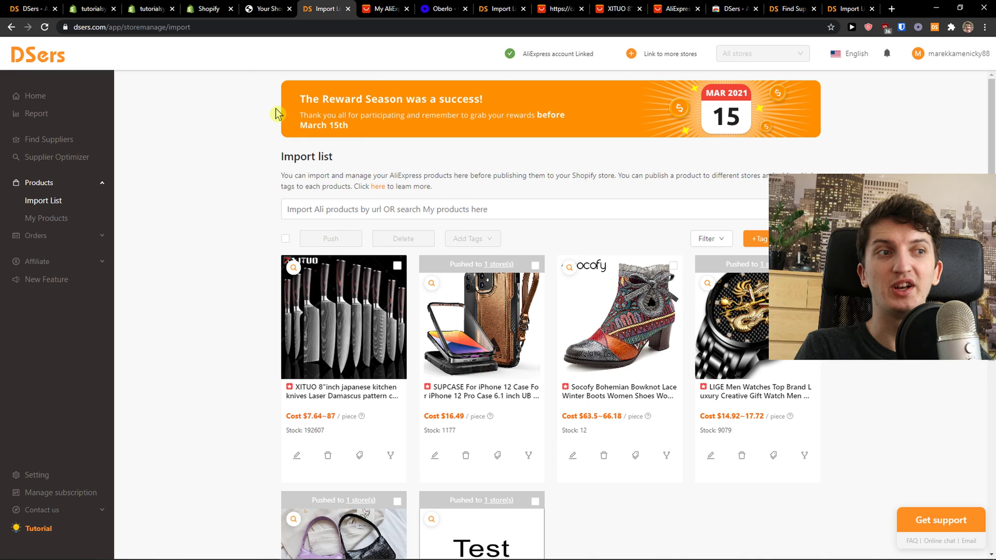
pyautogui.scroll(-2, 274, 114)
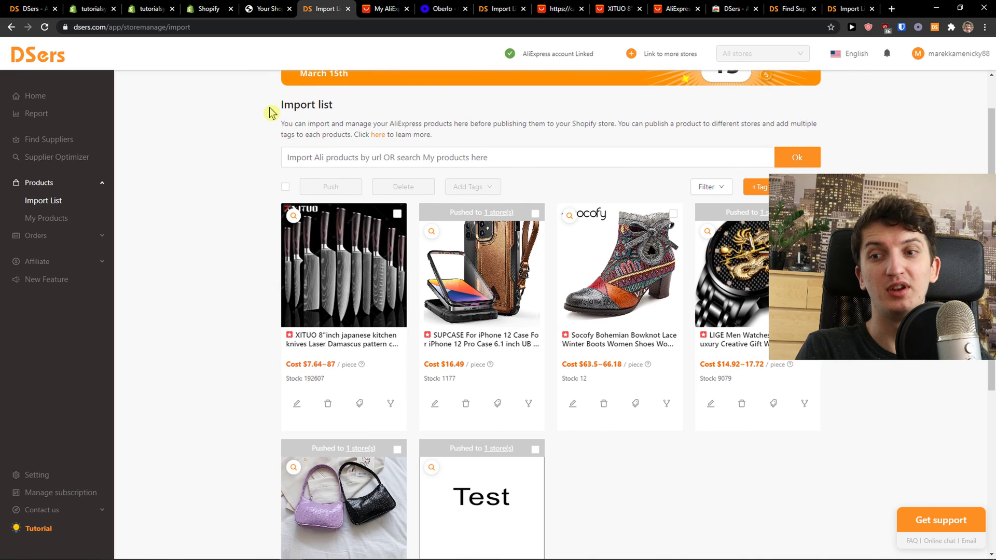
pyautogui.scroll(2, 272, 112)
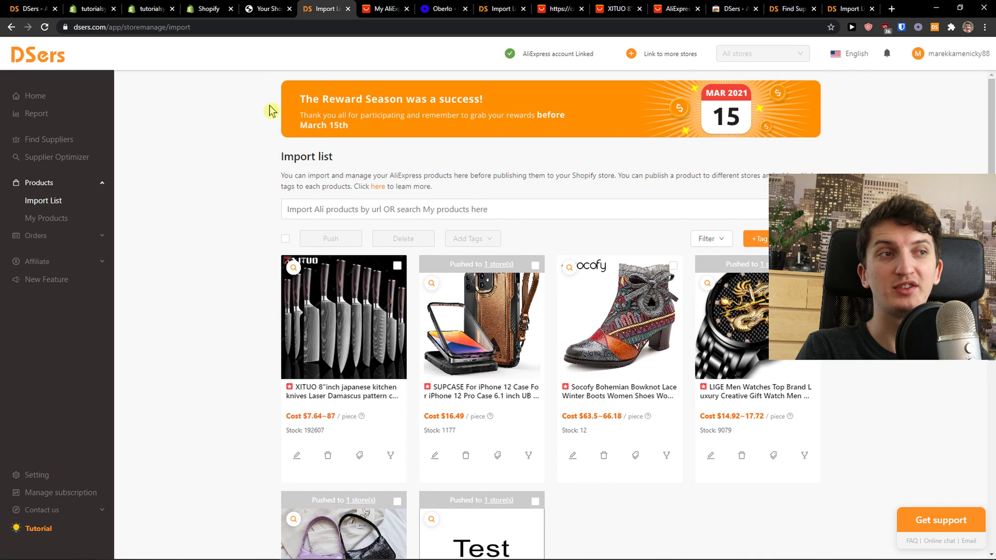
pyautogui.scroll(-2, 270, 111)
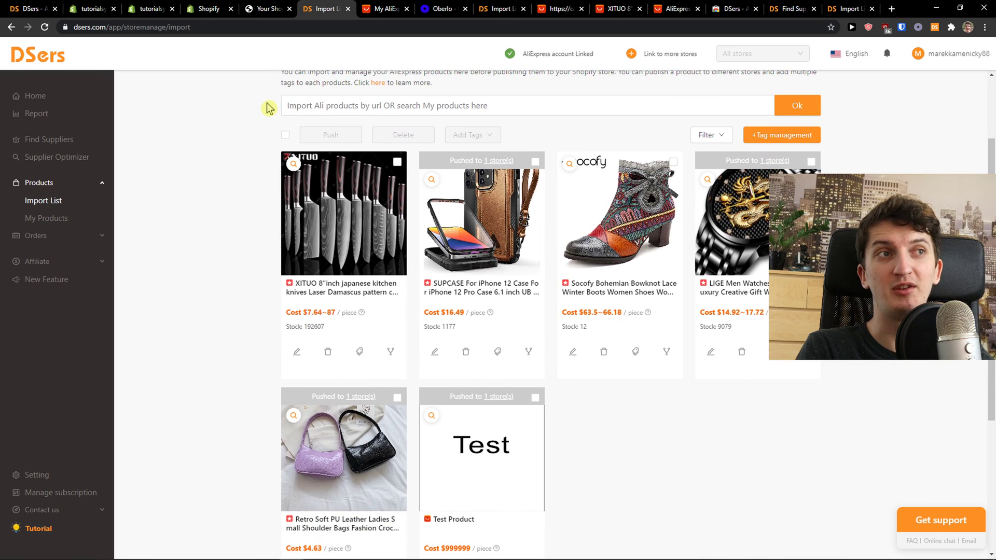
pyautogui.scroll(2, 267, 107)
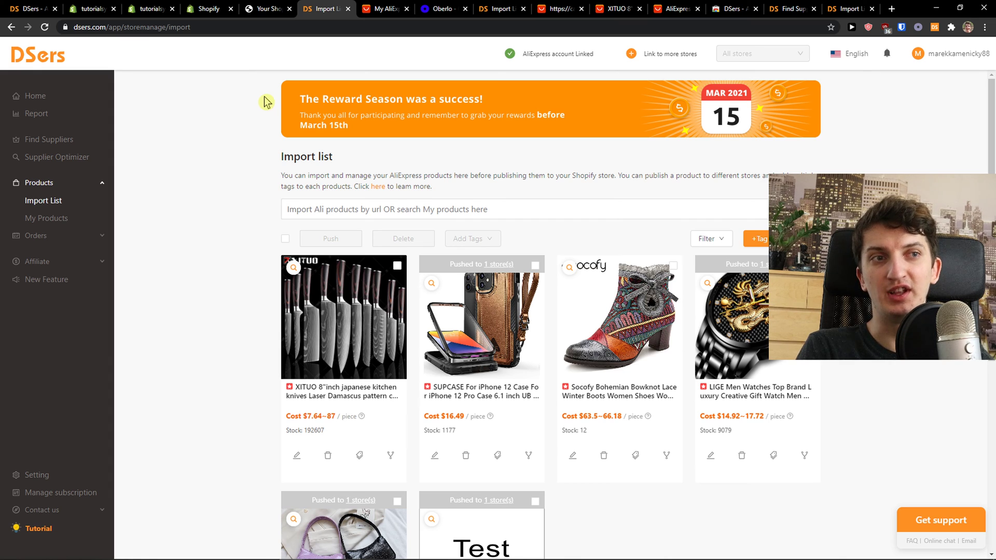
pyautogui.scroll(-2, 550, 311)
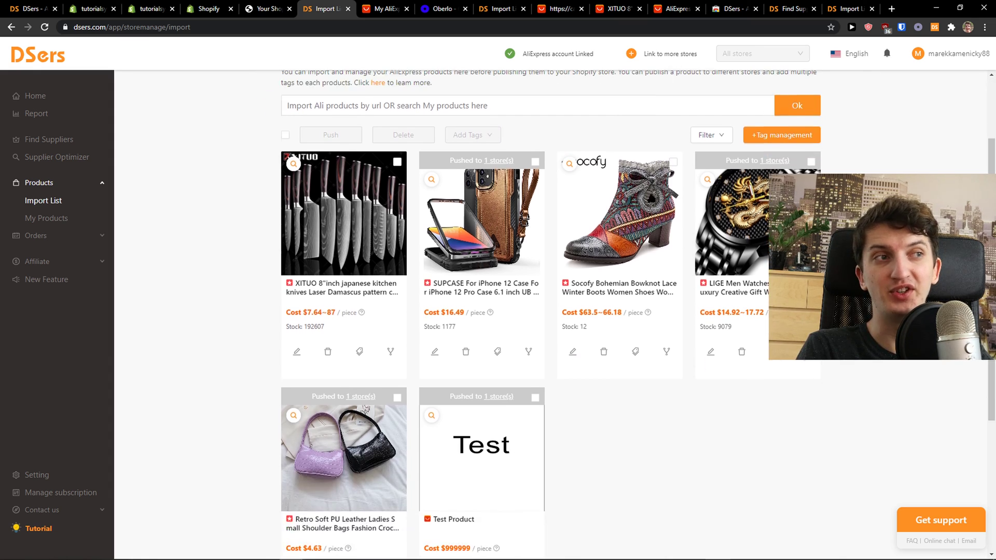
pyautogui.scroll(2, 267, 363)
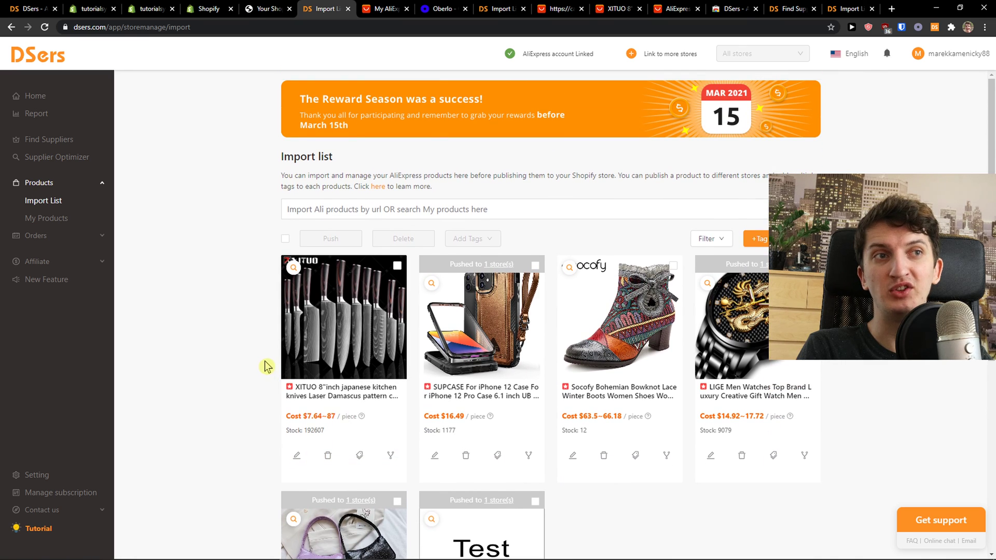